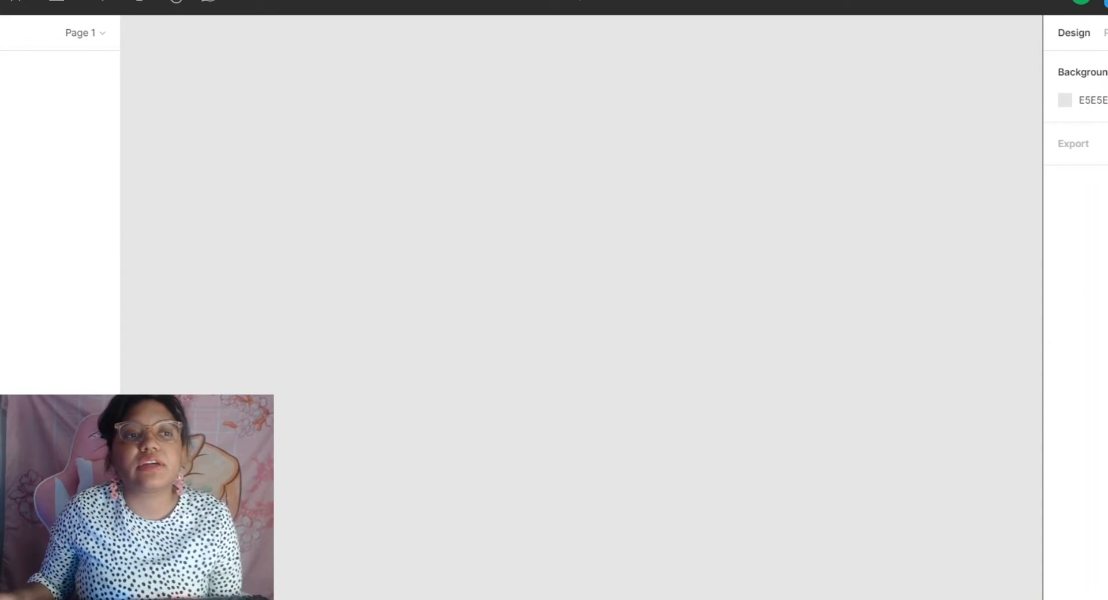
left_click(2, 55)
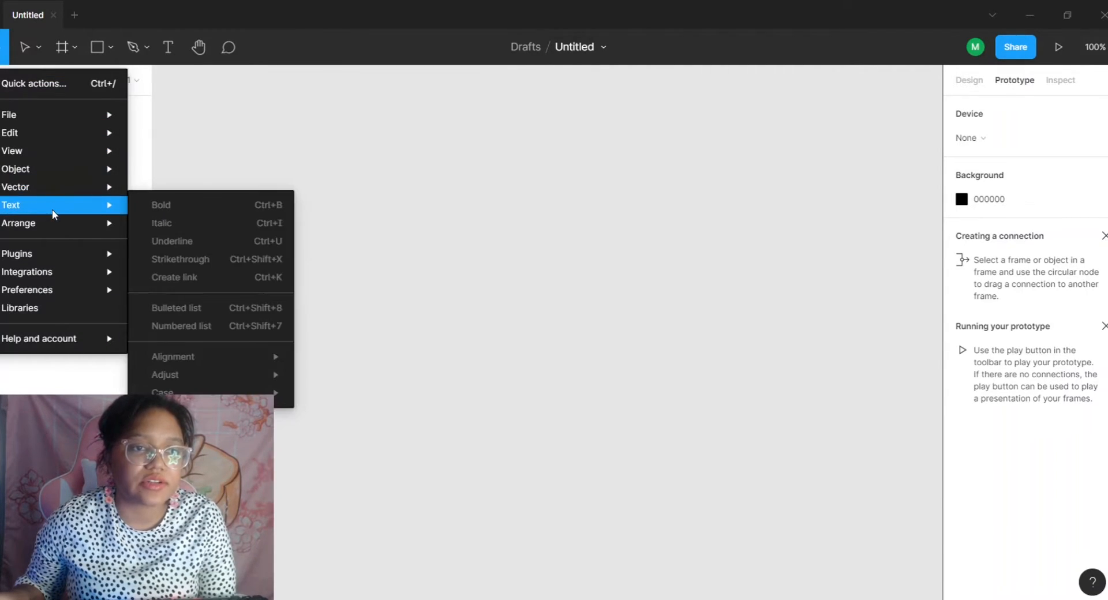
mouse_move(53, 223)
mouse_move(47, 257)
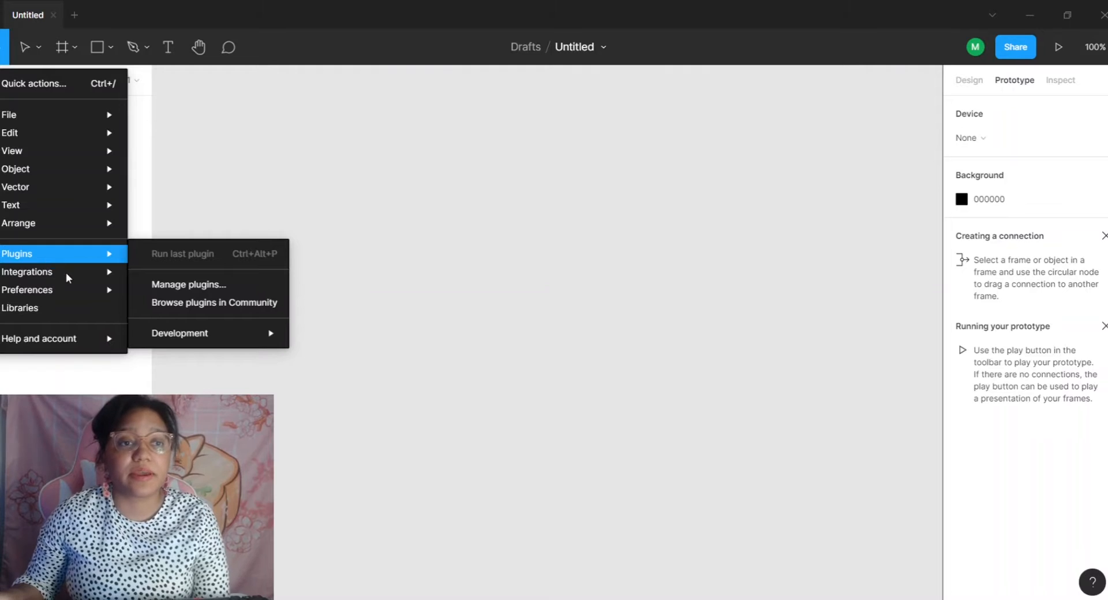
mouse_move(96, 275)
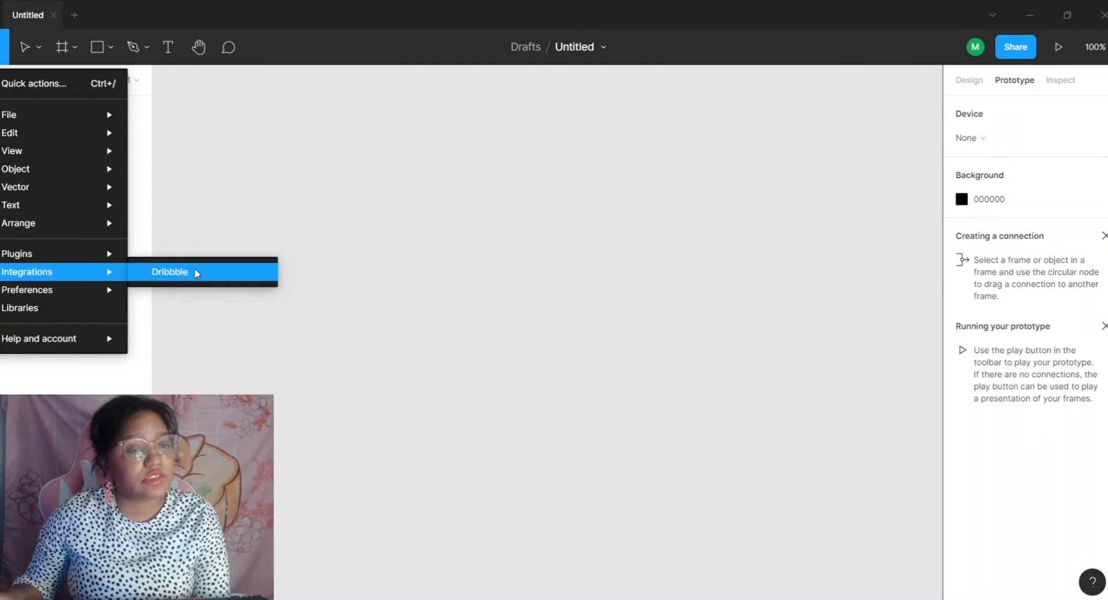
mouse_move(106, 342)
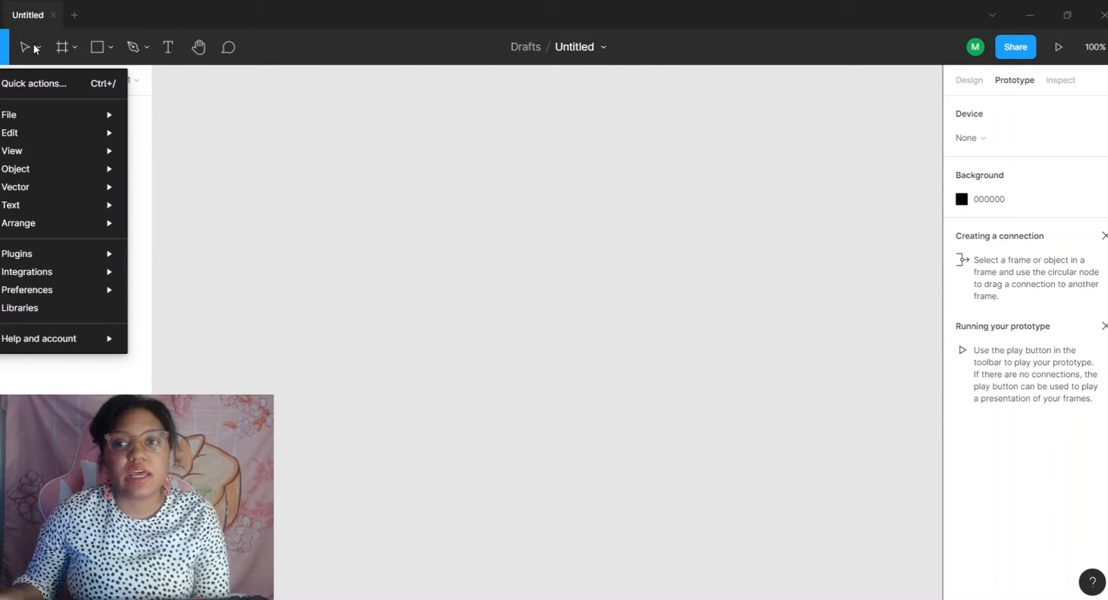
left_click(492, 207)
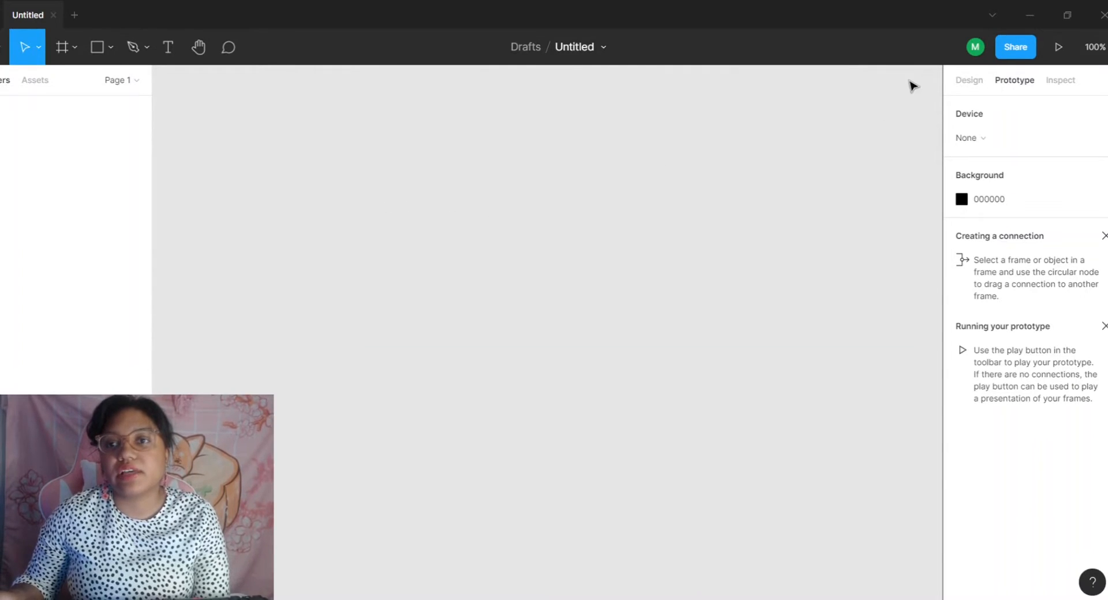
Step: Compare the design, prototype and inspect settings available for the empty canvas
left_click(971, 82)
left_click(1058, 83)
left_click(1014, 84)
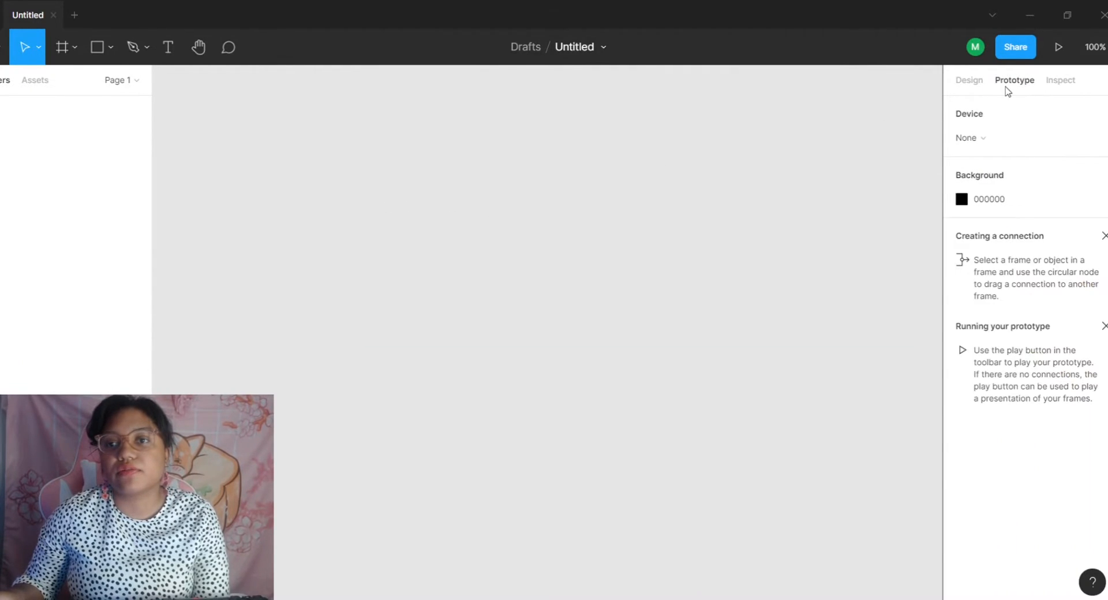
left_click(975, 82)
key("alt+0")
key("alt+8")
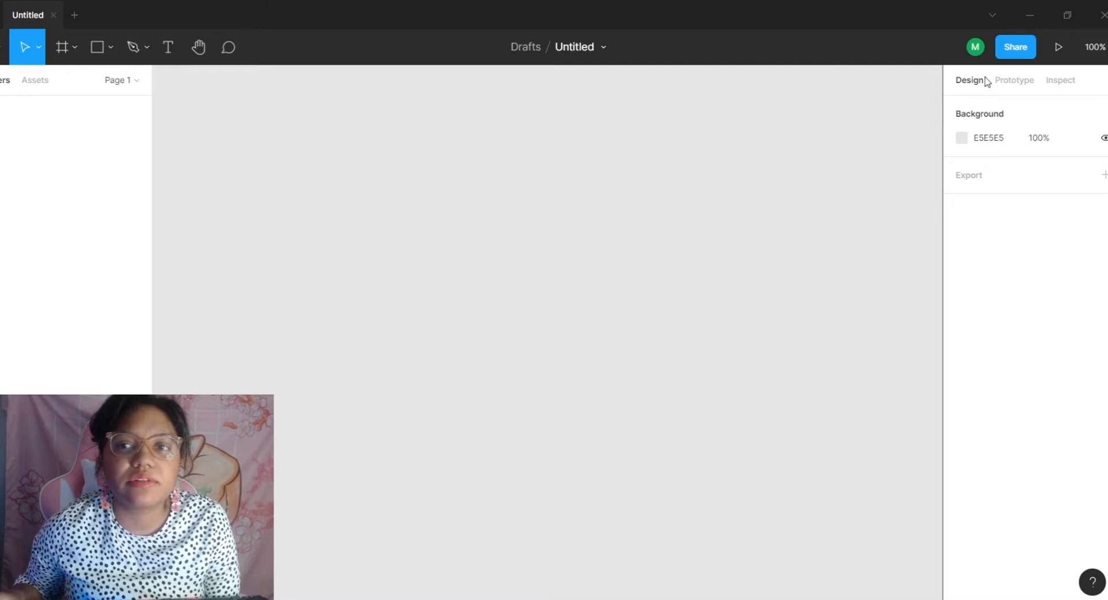
Step: Inspect the canvas background's code in the Android, iOS and CSS formats
left_click(1059, 80)
left_click(976, 137)
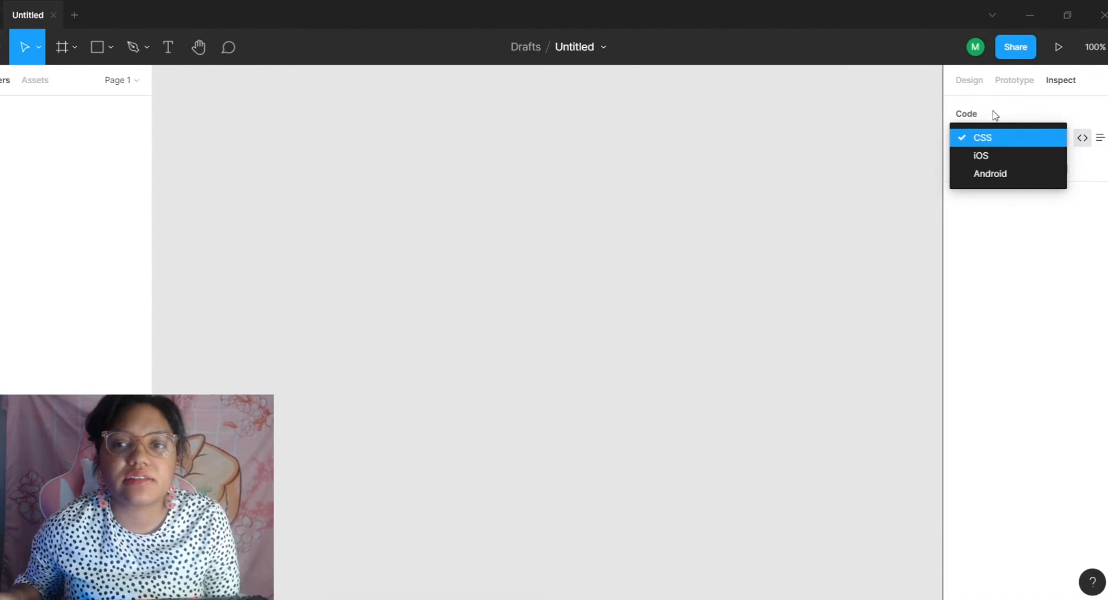
left_click(990, 173)
left_click(992, 138)
left_click(1000, 122)
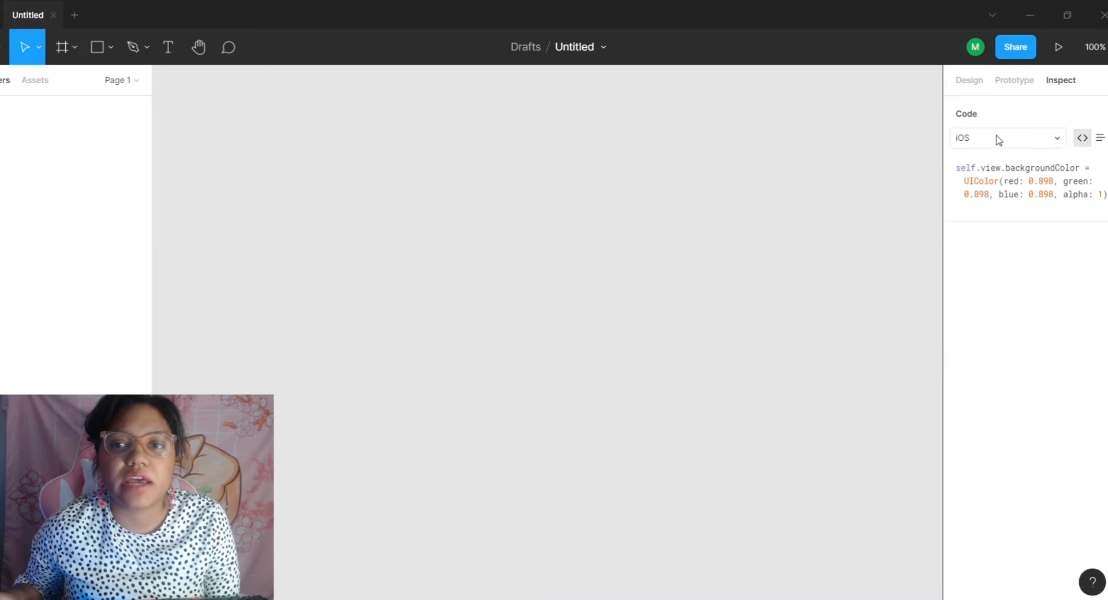
left_click(998, 137)
left_click(1008, 120)
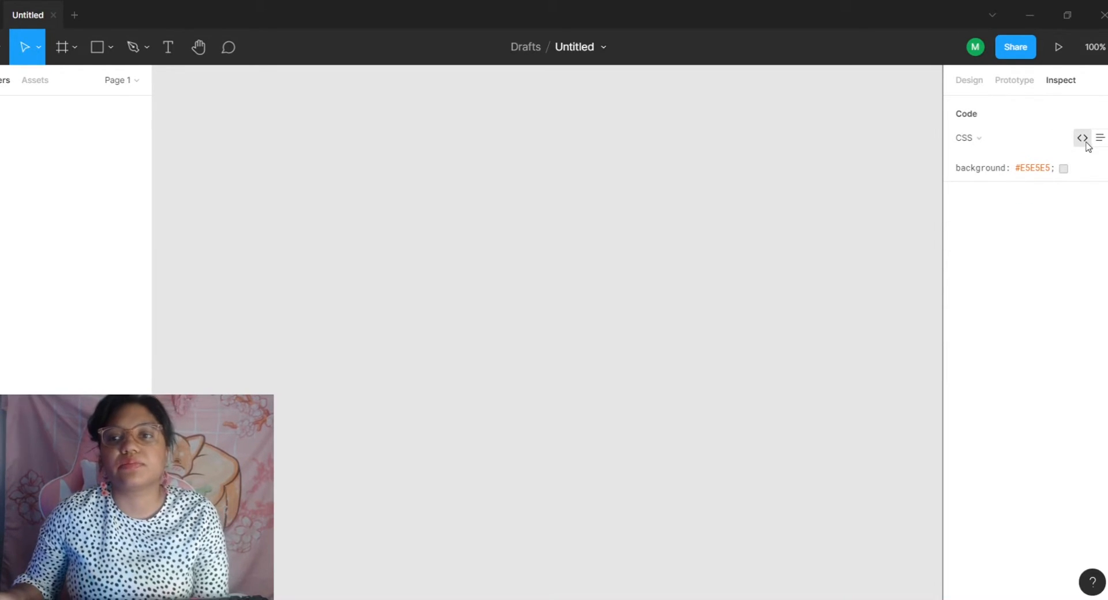
left_click(1102, 140)
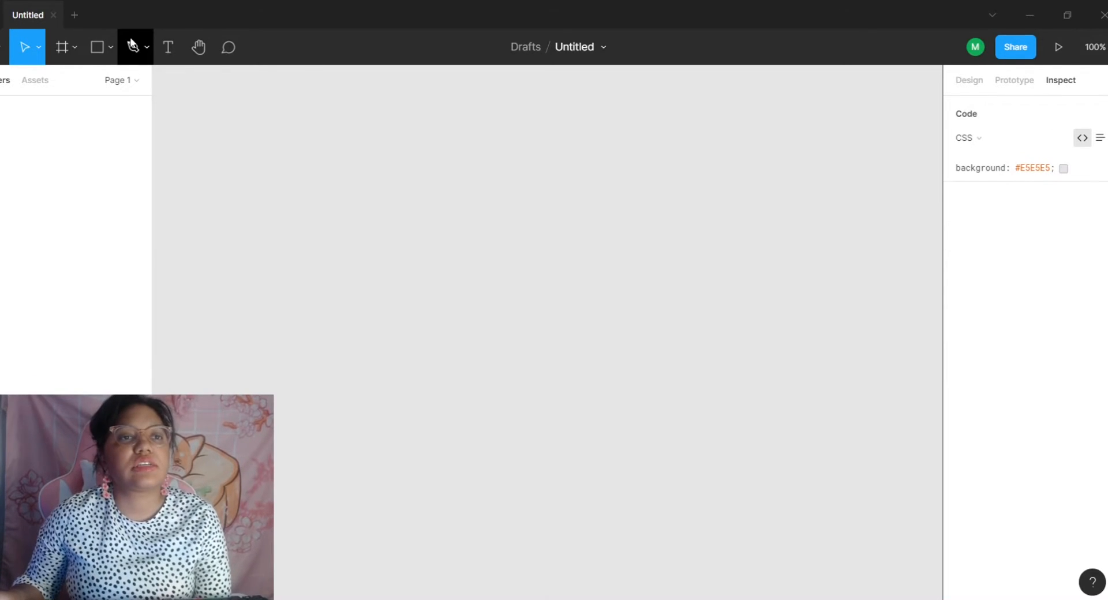
Step: Review the available frame, move, shape and pen tools along with the text, hand and comment tools
left_click(74, 46)
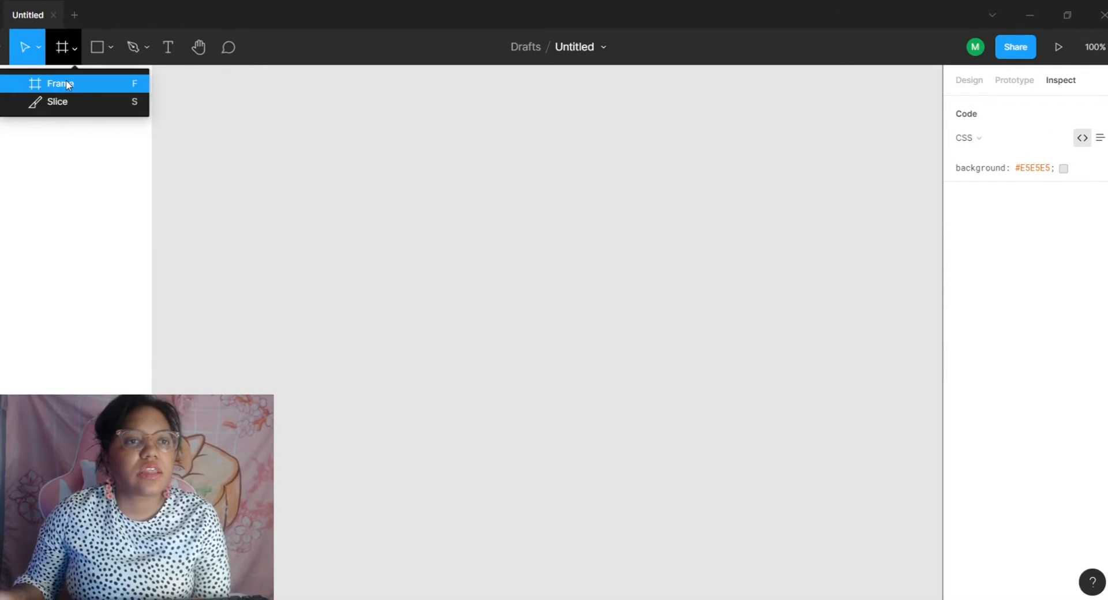
left_click(39, 48)
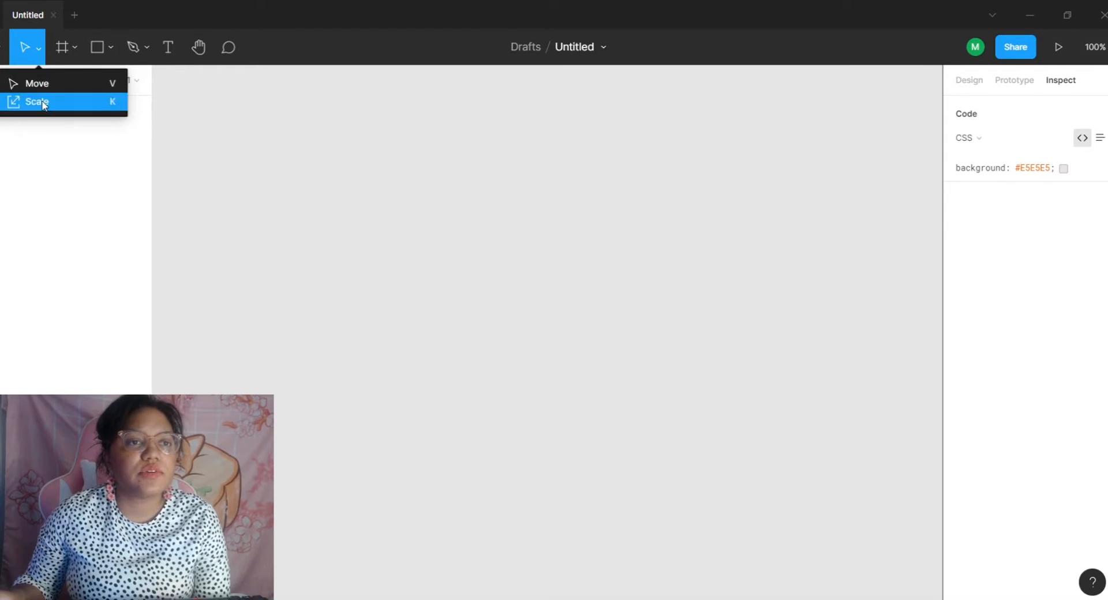
left_click(110, 49)
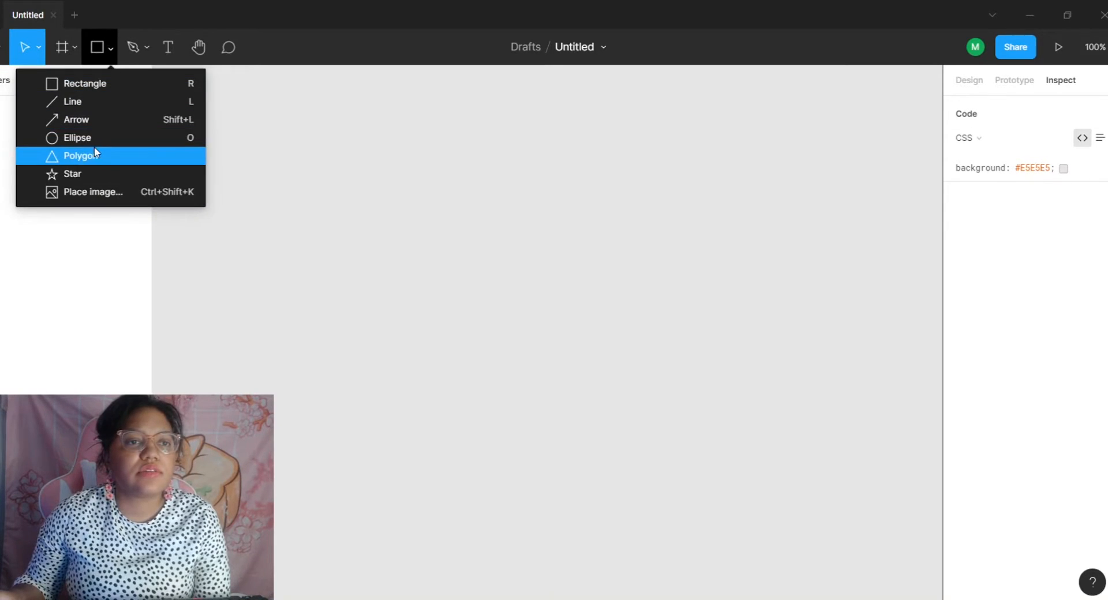
left_click(148, 48)
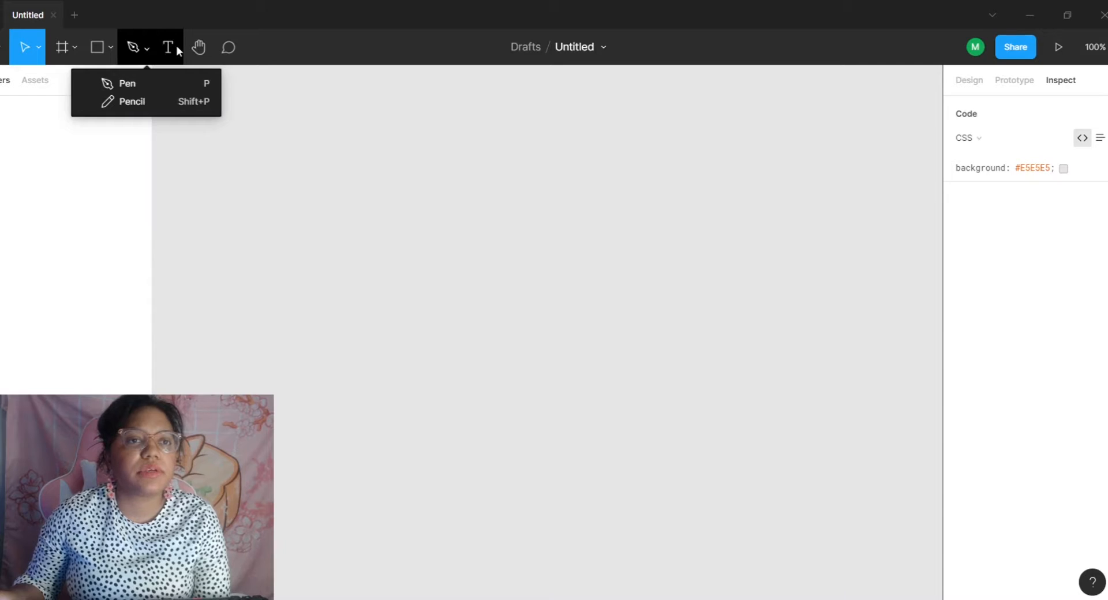
left_click(177, 47)
left_click(199, 47)
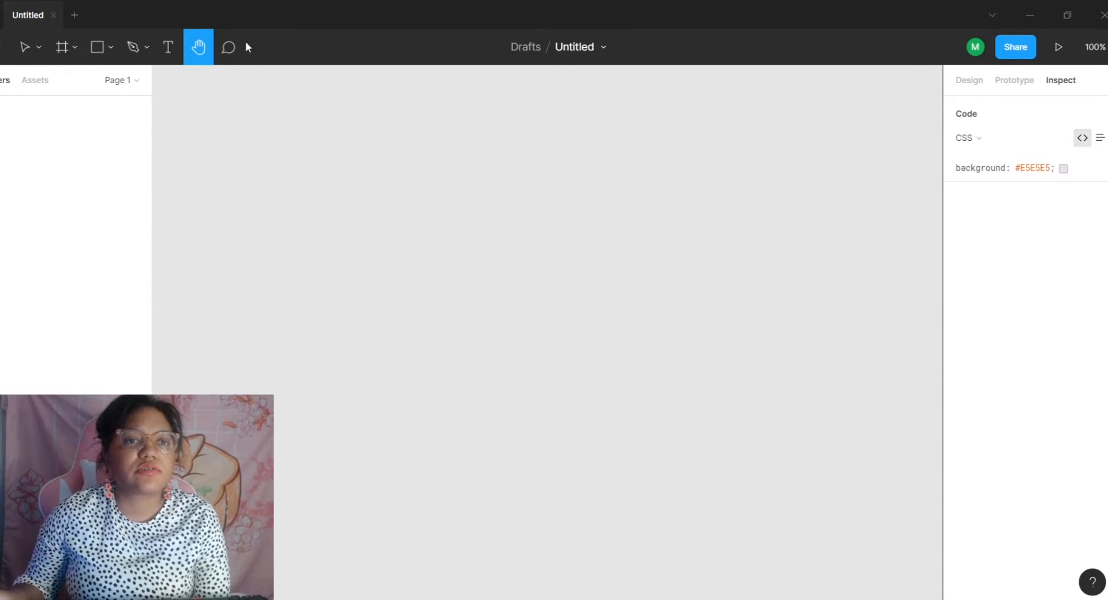
left_click(228, 47)
left_click(190, 46)
left_click(146, 47)
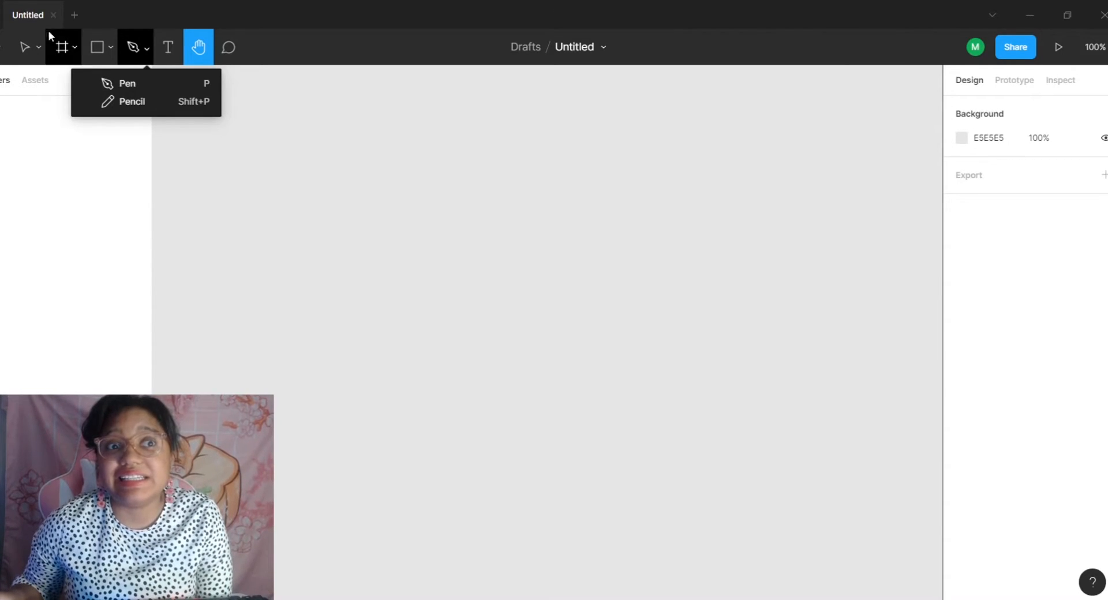
Step: Draw a large rectangle about 764 × 461 on the empty canvas
left_click(110, 48)
left_click(107, 82)
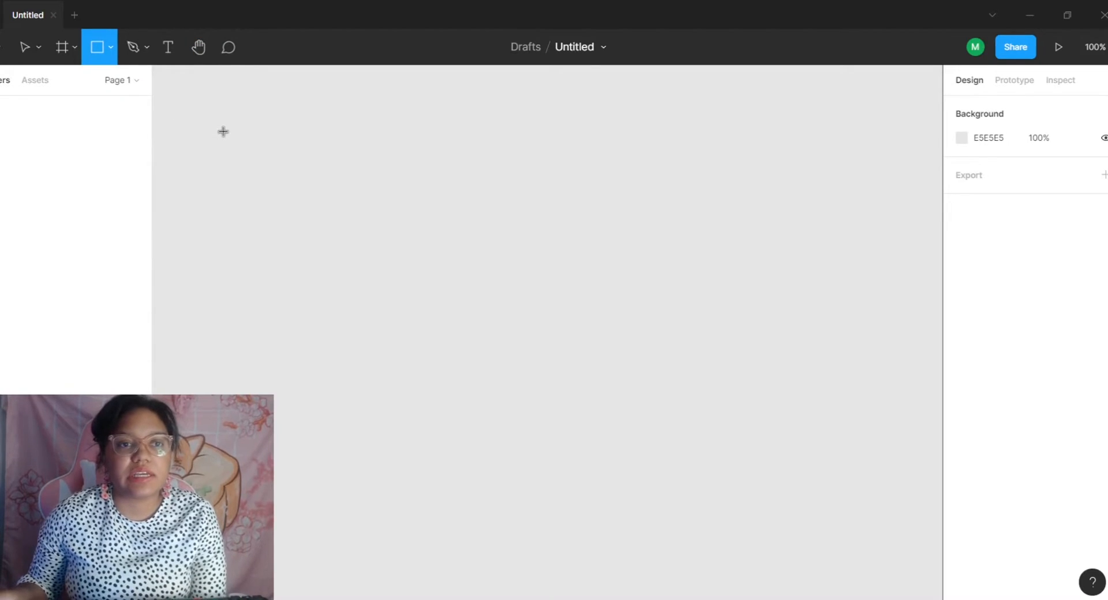
left_click_drag(218, 114, 871, 462)
Step: Turn the rectangle into a component and move it to about X -588, Y -385
left_click(561, 53)
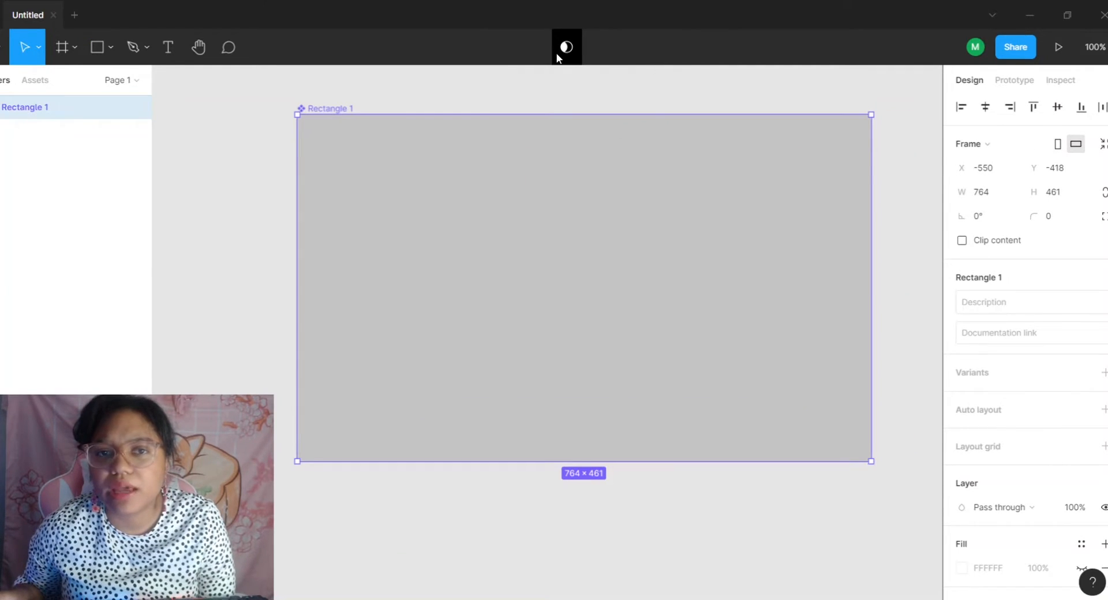
left_click_drag(540, 144, 510, 168)
Step: Draw a freeform looping path inside the rectangle component with the Pen tool
key("p")
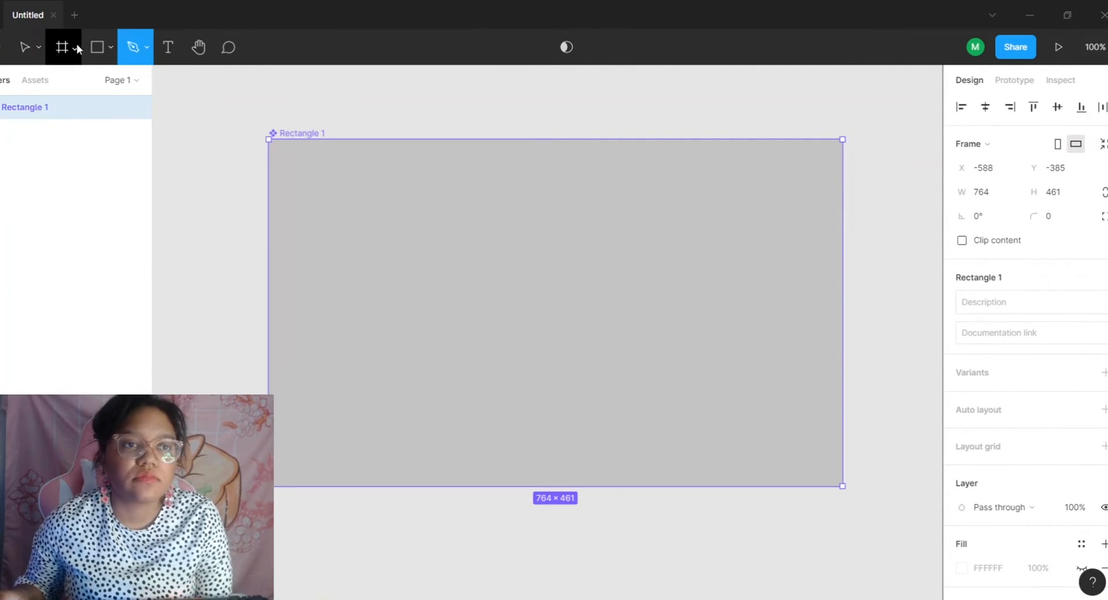
left_click(110, 48)
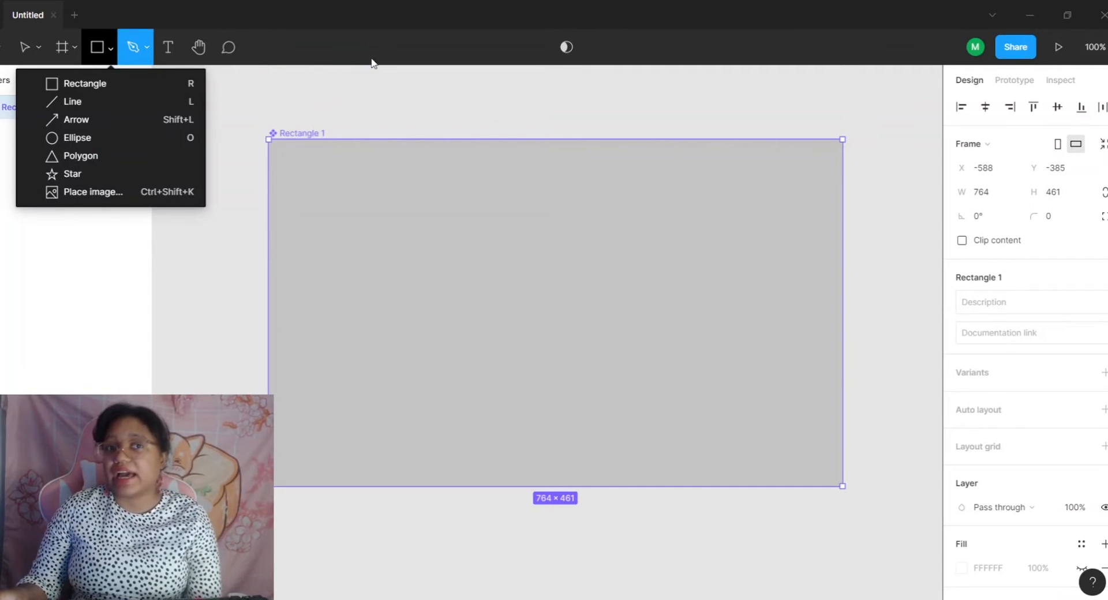
left_click(310, 50)
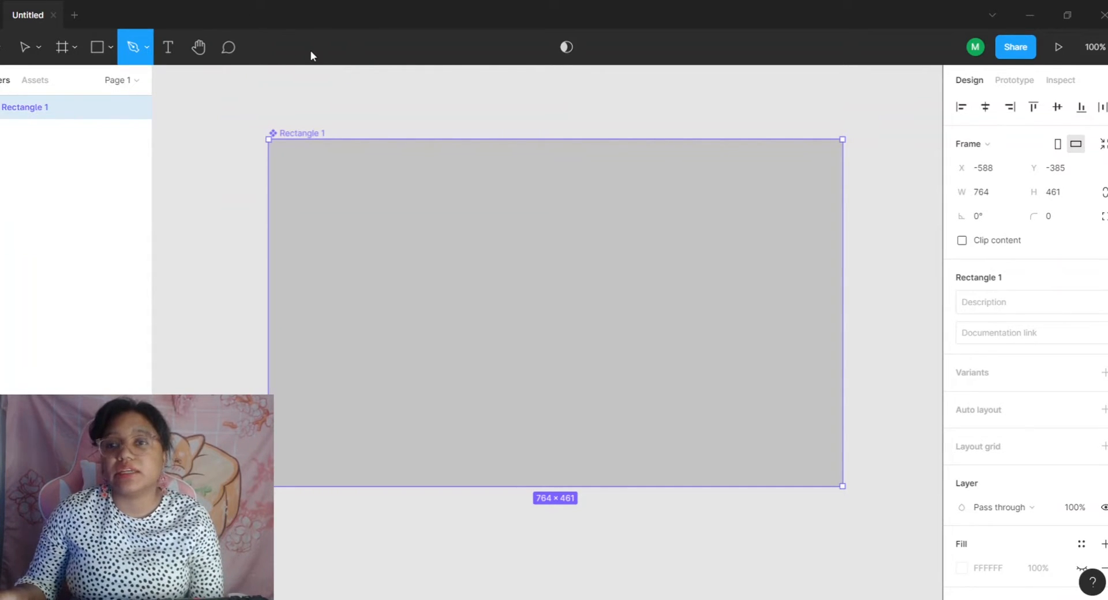
scroll(965, 210, "down", 3)
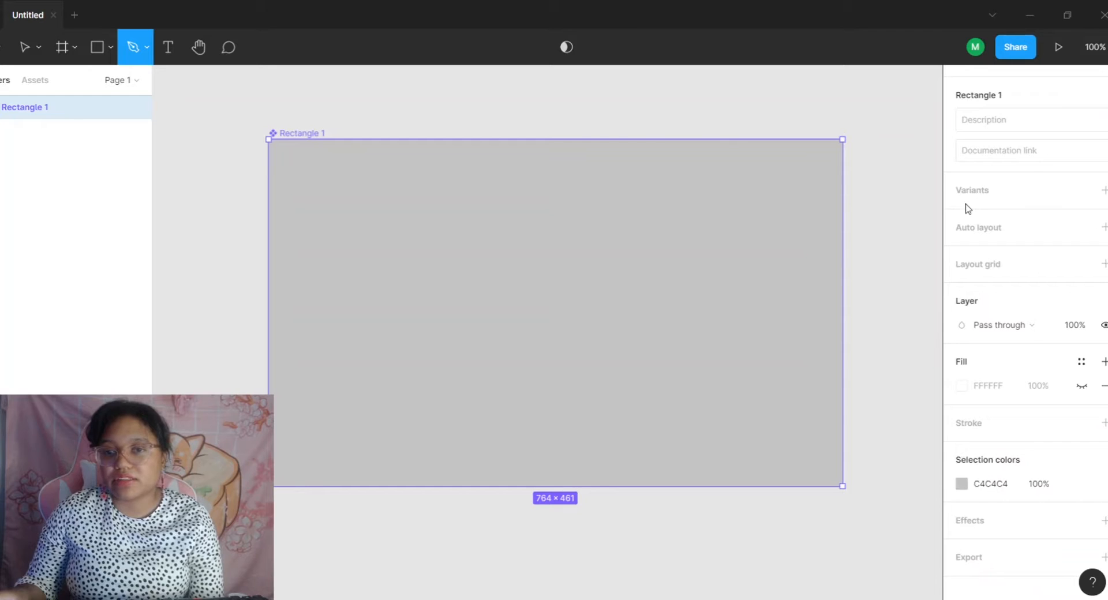
scroll(968, 209, "up", 3)
left_click(577, 248)
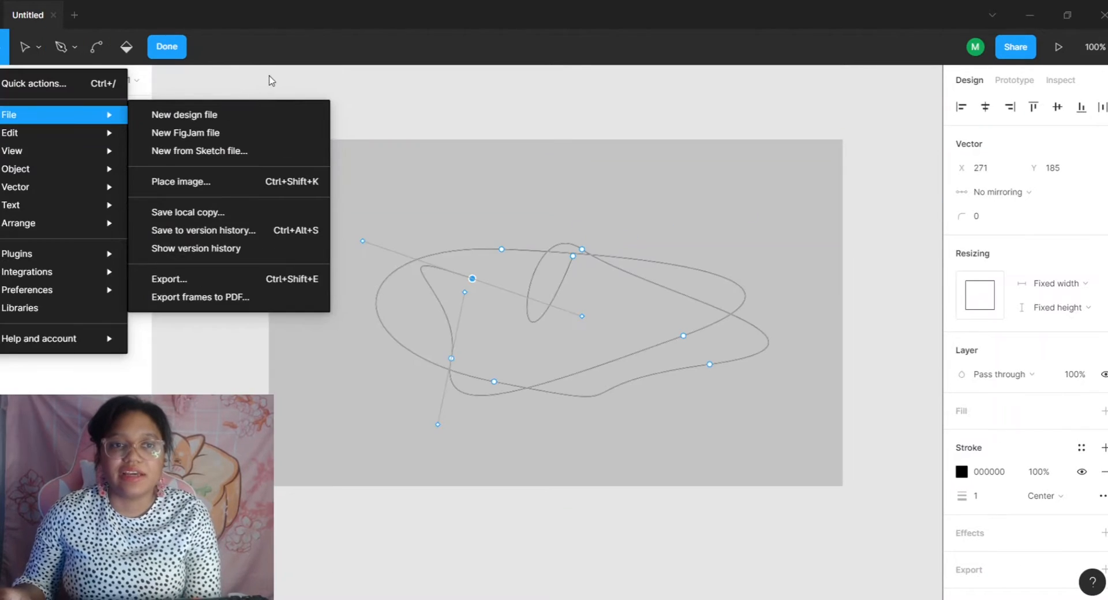
Step: Undo the pen path, the rectangle's move and its conversion to a component
left_click(270, 80)
key("ctrl+z")
key("ctrl+z")
key("ctrl+z")
key("ctrl+z")
key("ctrl+z")
key("ctrl+z")
key("ctrl+z")
key("ctrl+z")
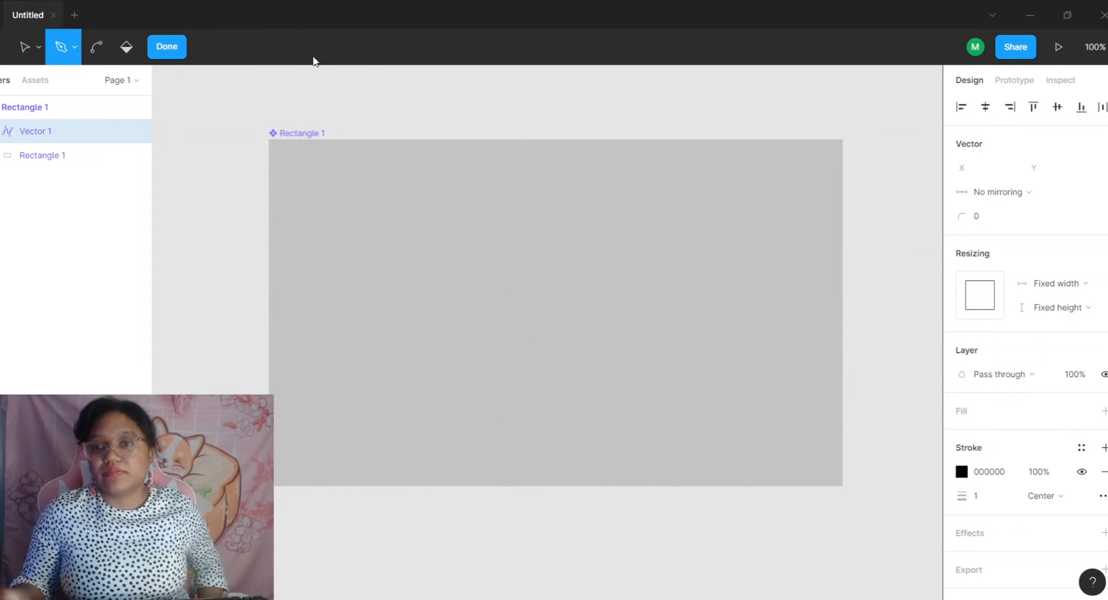
key("ctrl+z")
key("ctrl+z")
key("ctrl+z")
key("ctrl+z")
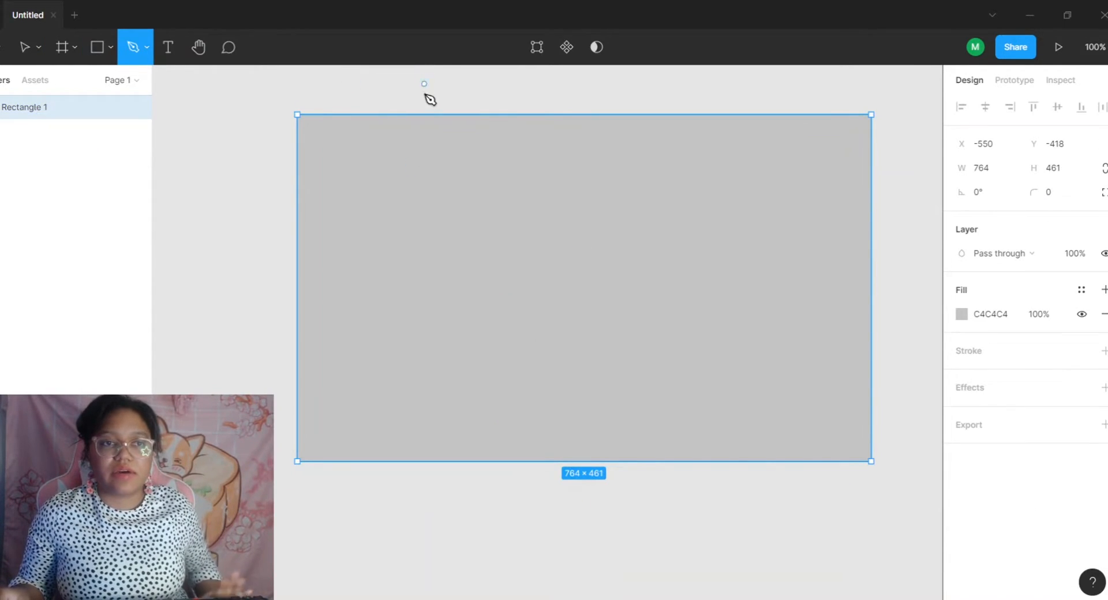
Step: Set the rectangle's fill to solid red, DD1919
left_click(962, 314)
left_click(887, 274)
left_click(922, 261)
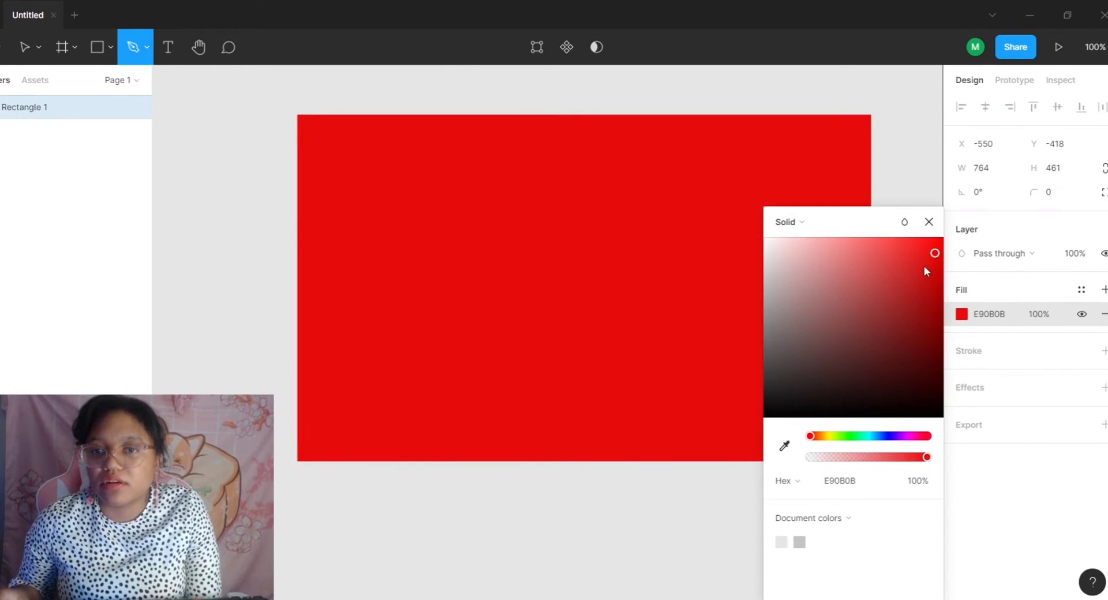
left_click(1020, 289)
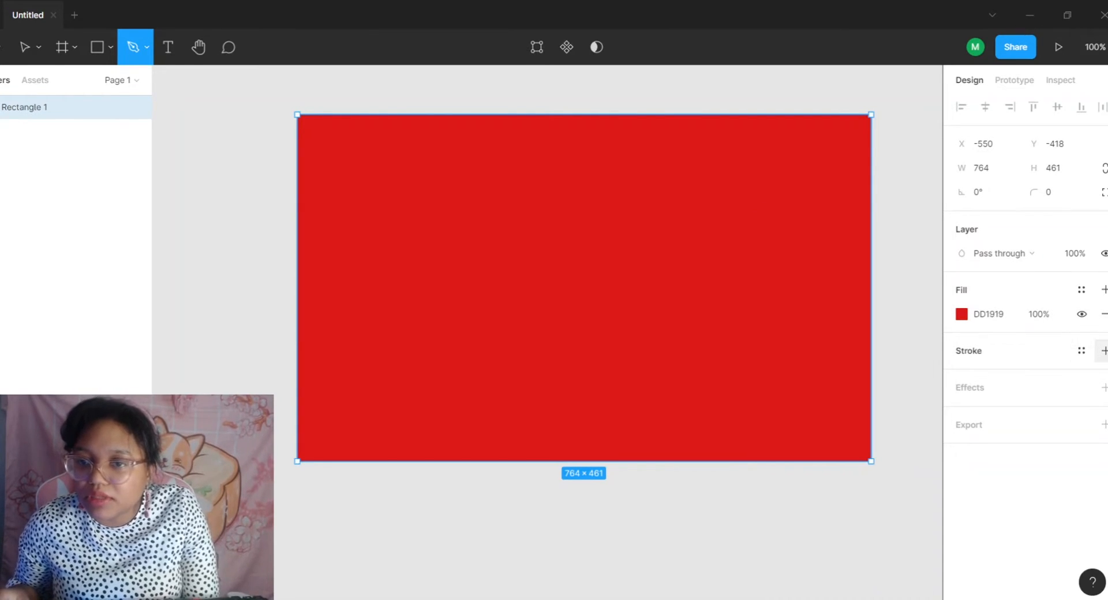
Step: Add a black 000000 stroke with a thickness of 5 and Center alignment to the rectangle
left_click(1102, 351)
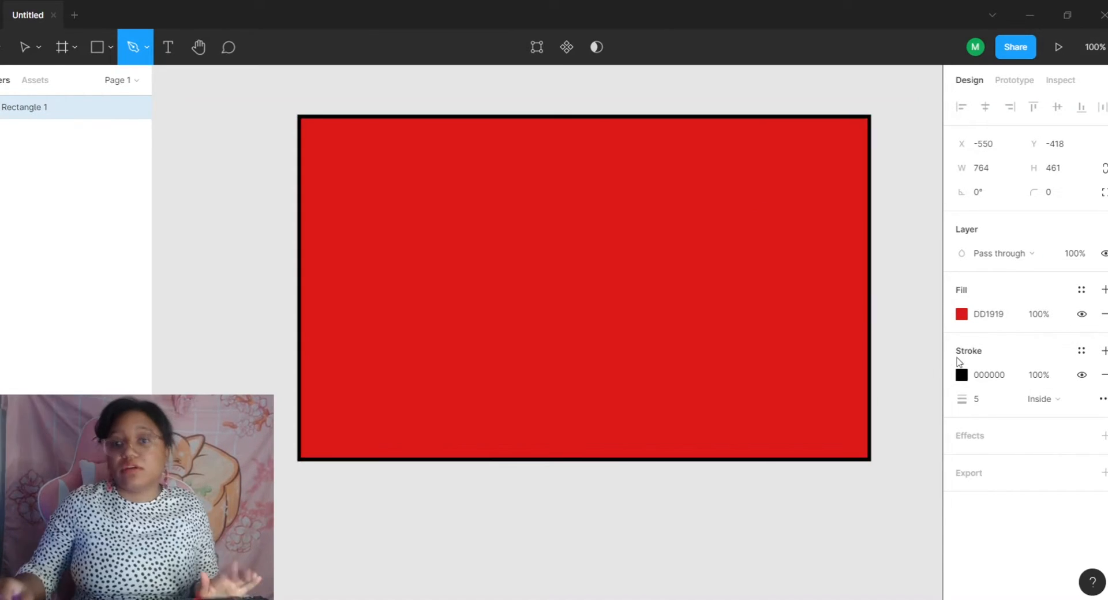
left_click(1066, 407)
left_click(1062, 362)
Step: Examine the red rectangle's prototype settings, inspected properties and CSS code, and return to its design properties
left_click(1012, 81)
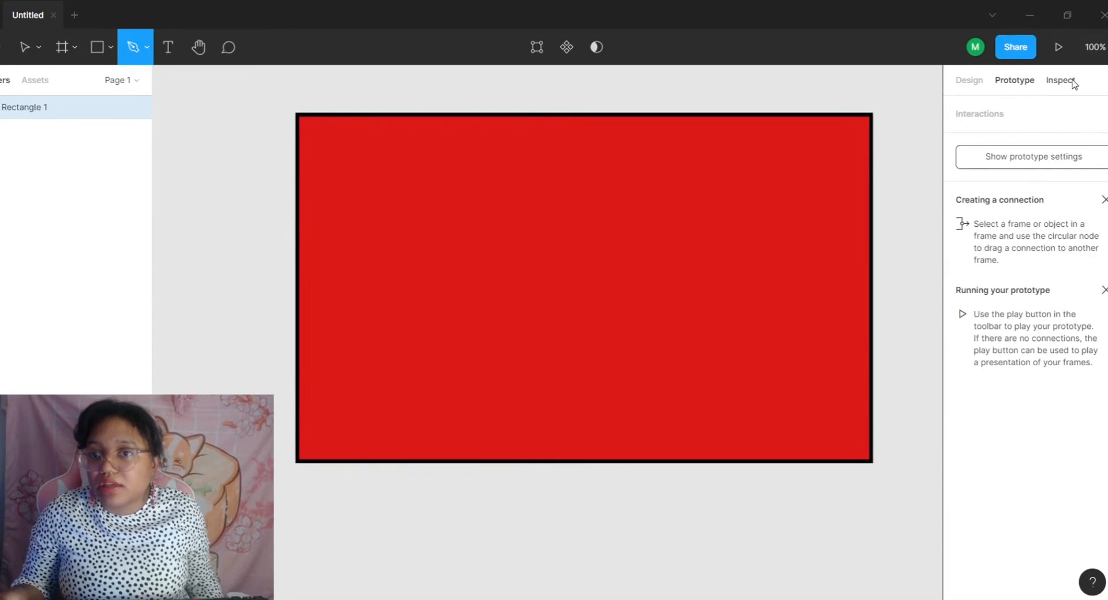
left_click(1060, 80)
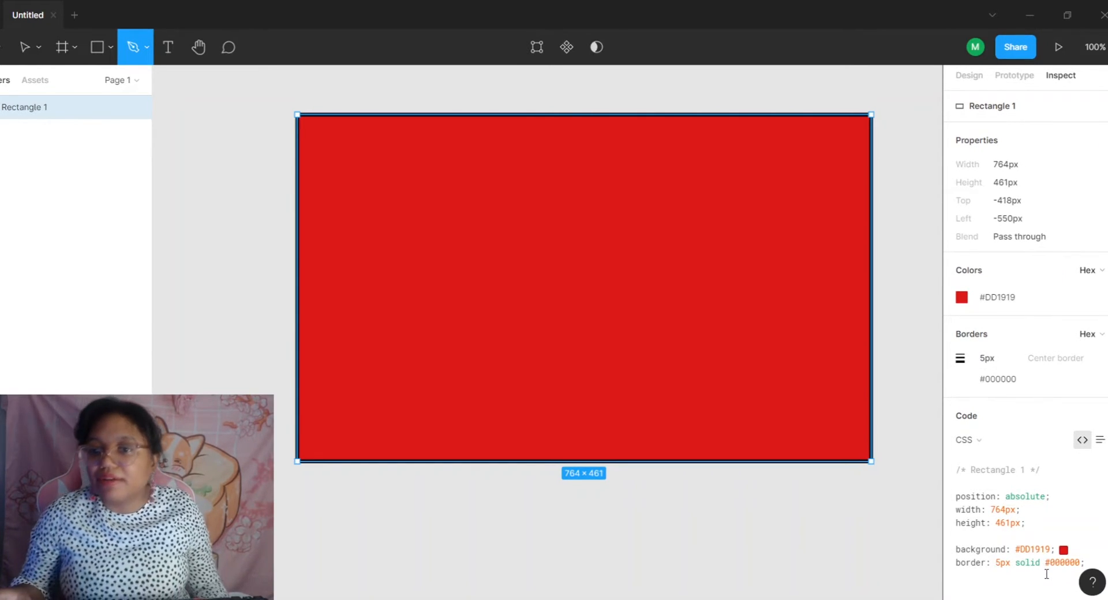
left_click(971, 77)
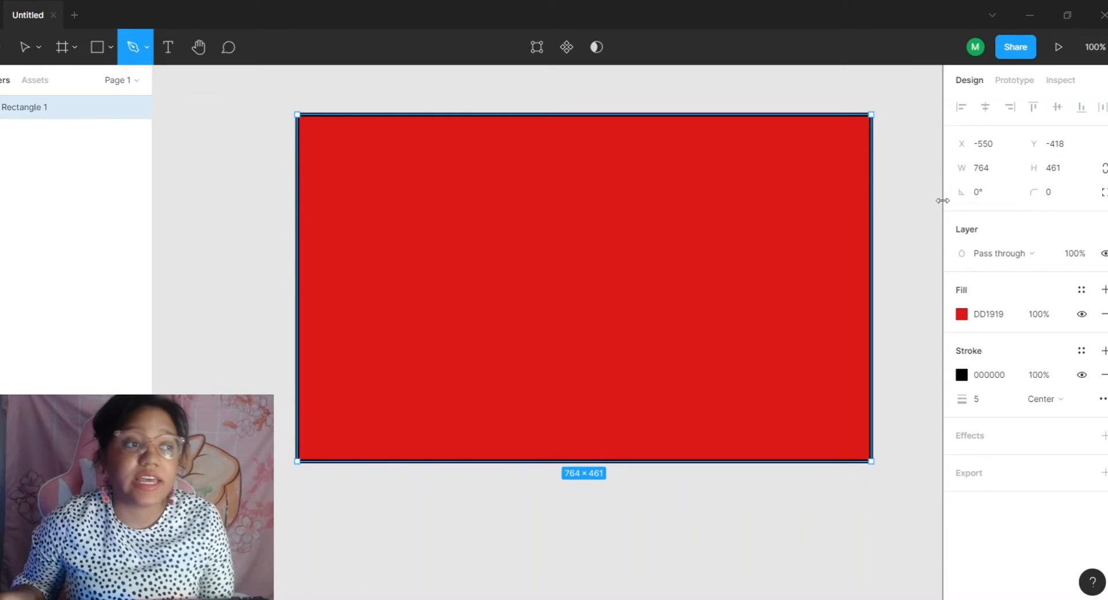
Step: Draw a freeform curved path across the upper part of the red rectangle with the Pen tool
left_click(715, 218)
left_click(689, 276)
left_click_drag(695, 255, 752, 310)
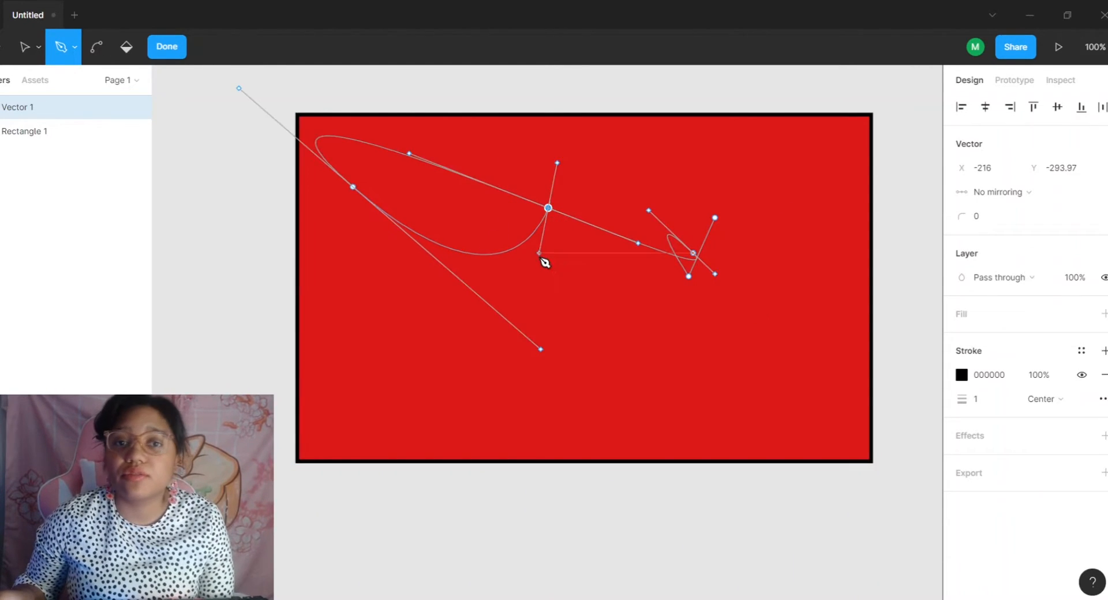
left_click_drag(434, 178, 525, 297)
left_click_drag(446, 236, 523, 237)
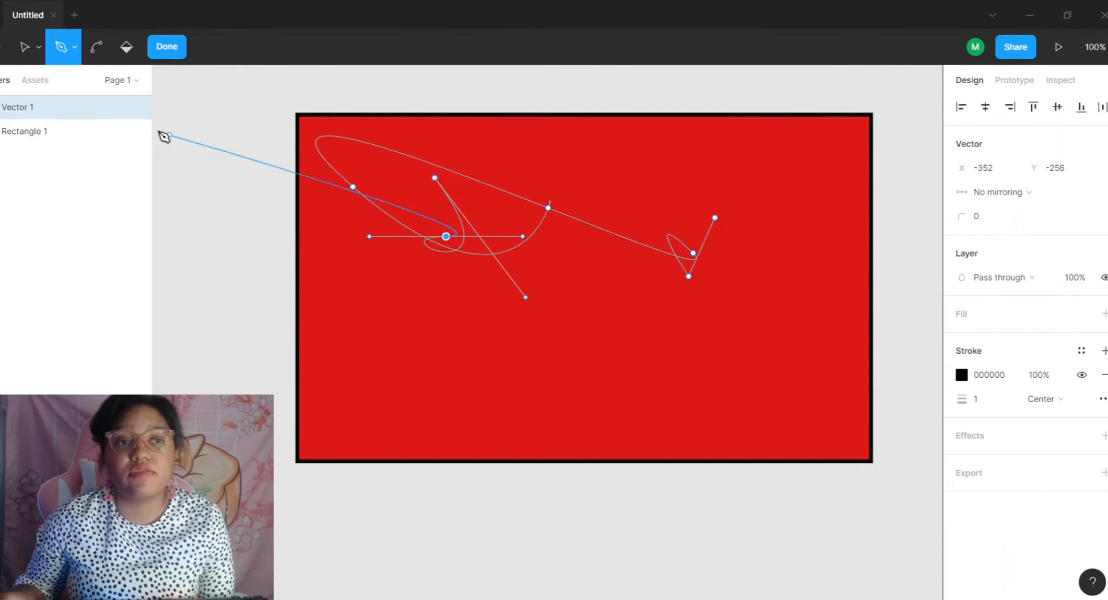
left_click(38, 47)
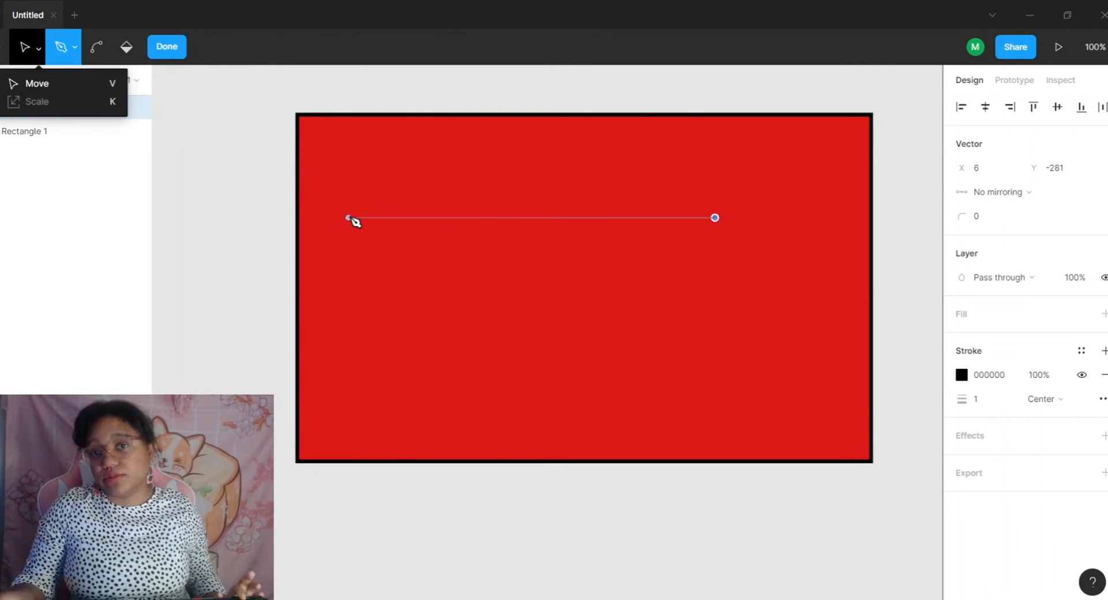
Step: Undo the Pen tool path drawn across the red rectangle
key("ctrl+z")
key("ctrl+z")
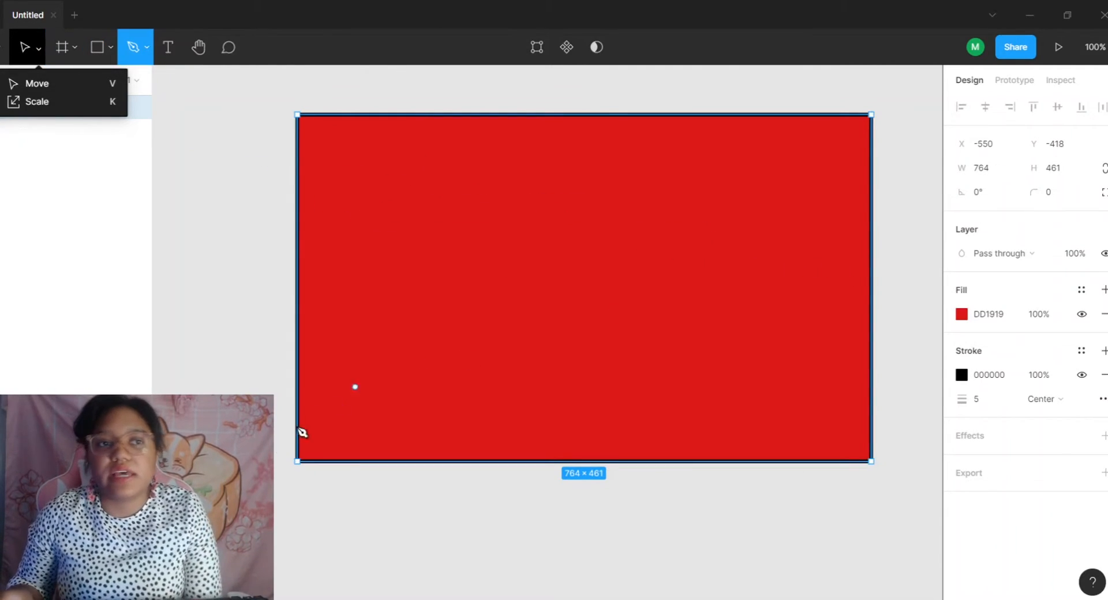
Step: Add a text box about 693 by 118 across the upper part of the red rectangle, reading "Toxic Waste"
key("t")
left_click_drag(325, 146, 846, 240)
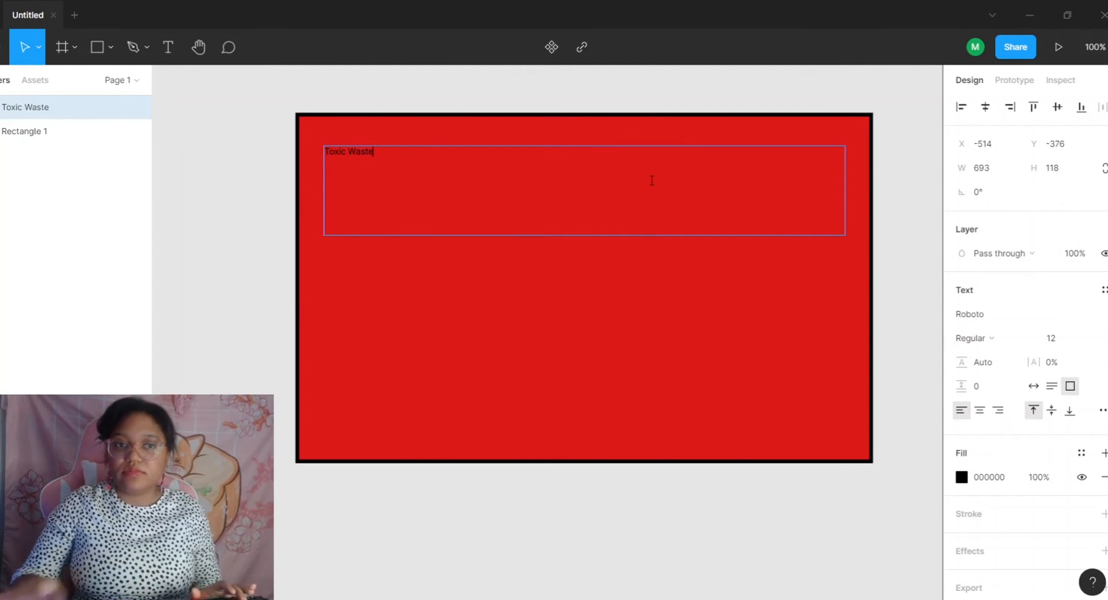
left_click_drag(618, 177, 151, 156)
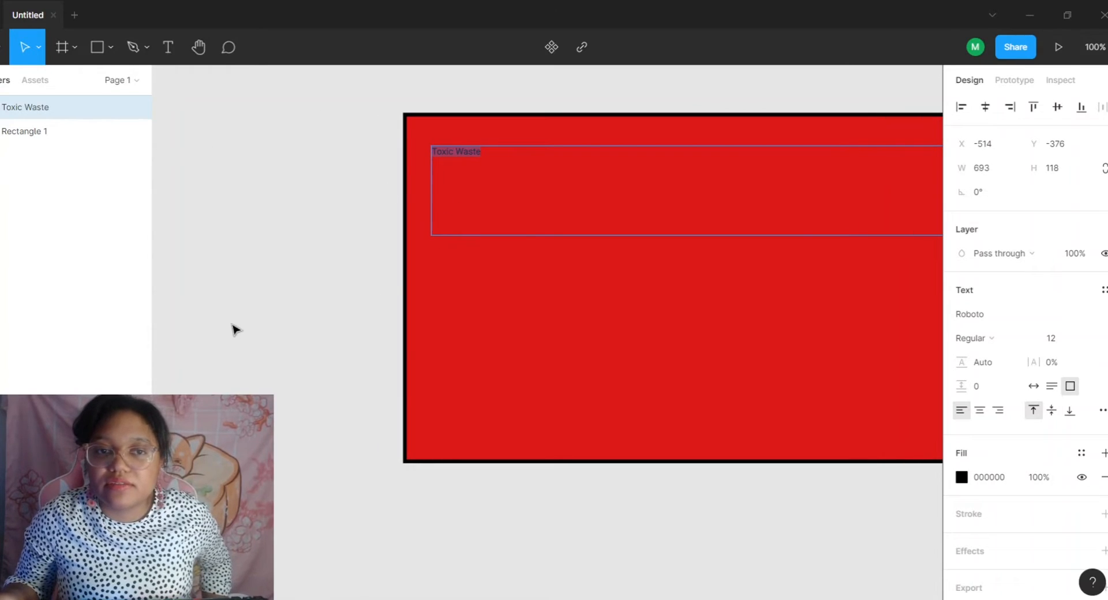
key("Escape")
scroll(883, 566, "right", 3)
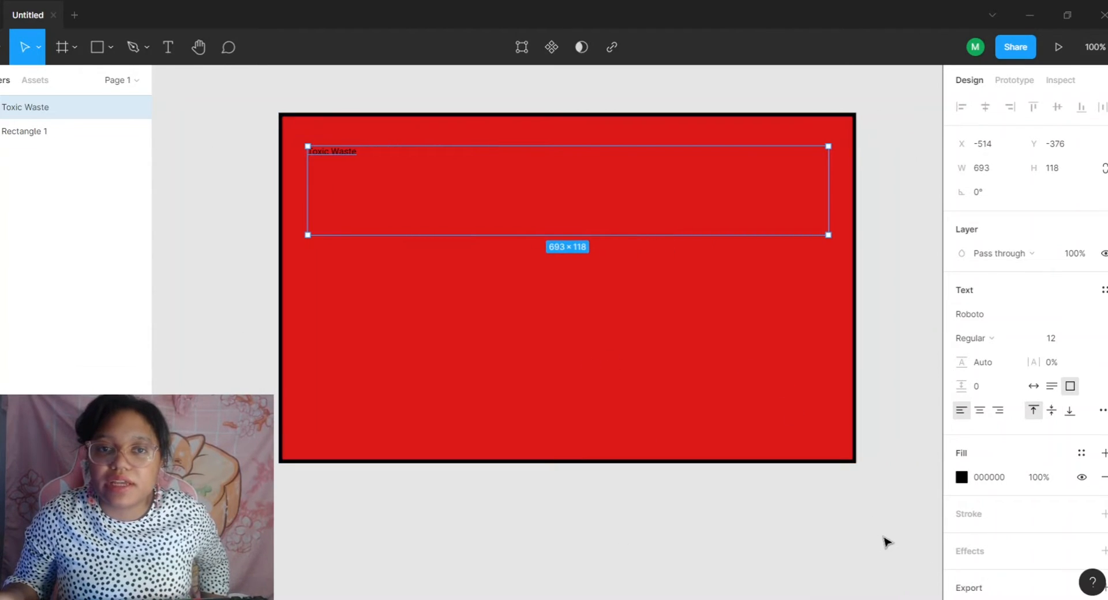
left_click_drag(866, 532, 127, 530)
left_click_drag(935, 520, 769, 557)
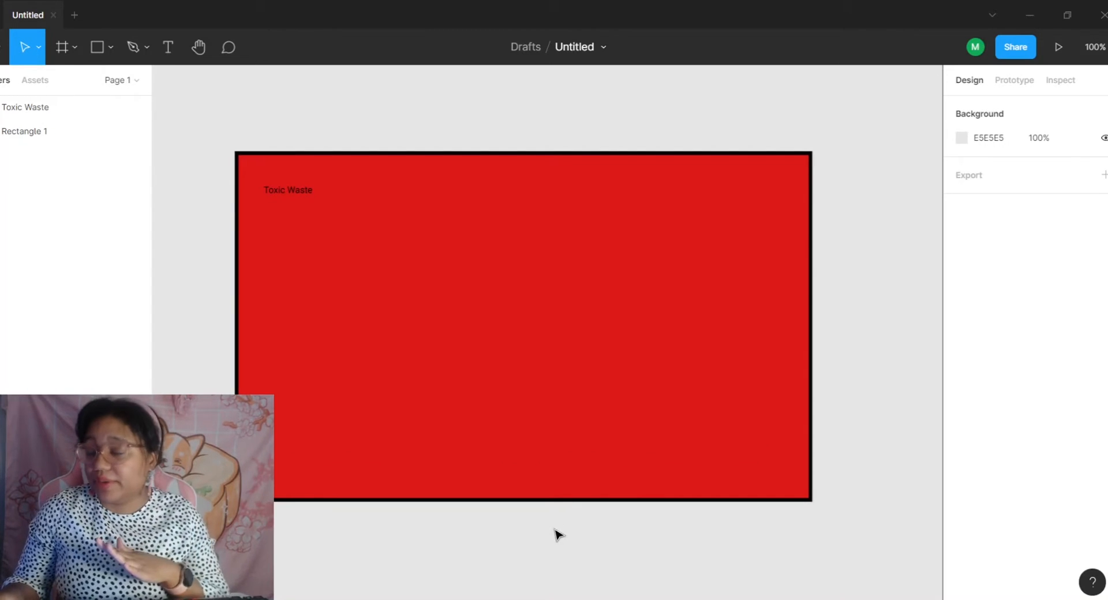
mouse_move(554, 522)
left_mouse_down()
mouse_move(542, 599)
mouse_move(625, 356)
mouse_move(797, 599)
mouse_move(489, 410)
mouse_move(551, 426)
mouse_move(586, 467)
mouse_move(574, 520)
left_mouse_up()
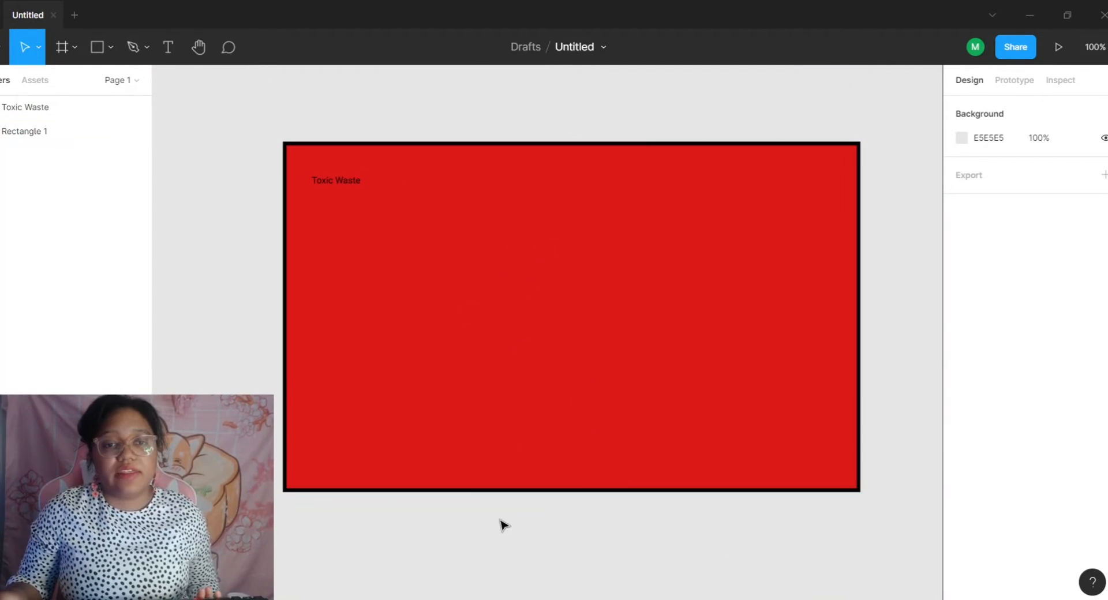
mouse_move(483, 512)
left_mouse_down()
mouse_move(495, 461)
mouse_move(491, 513)
left_mouse_up()
left_click(1039, 84)
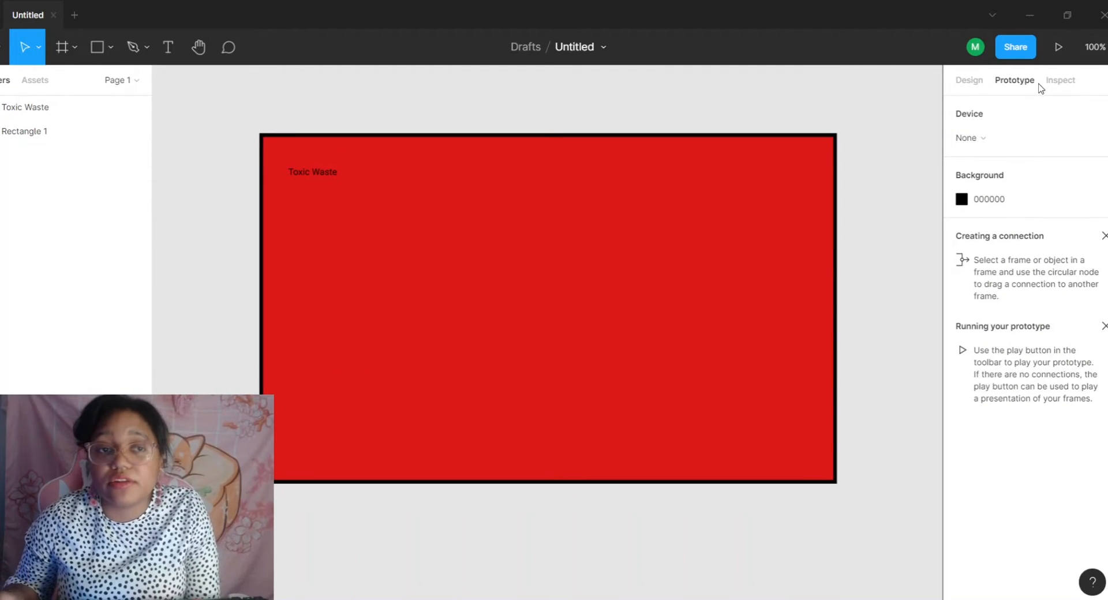
left_click(967, 81)
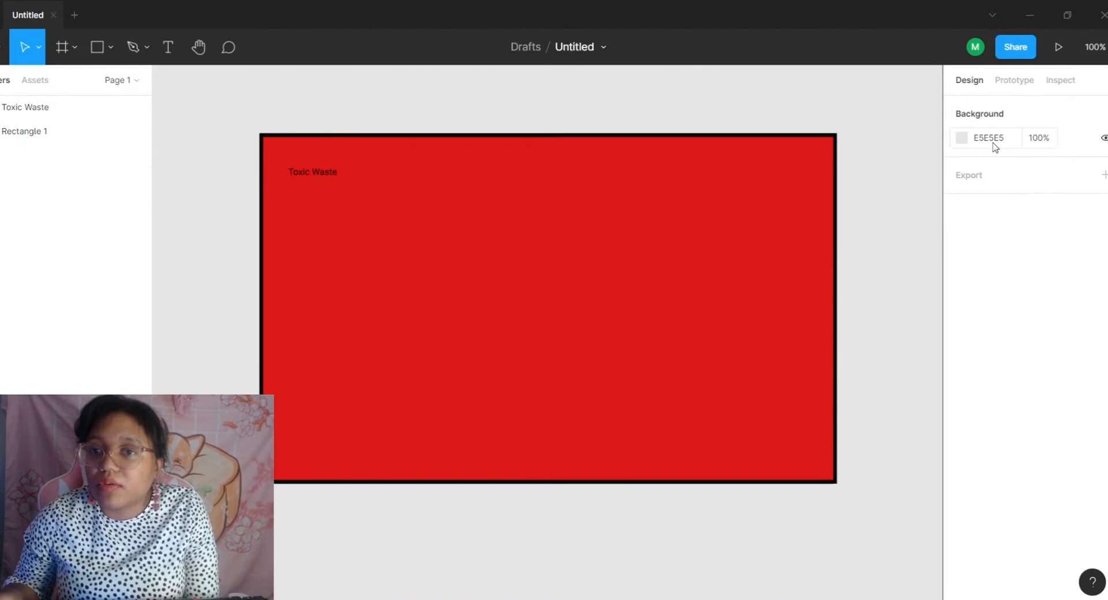
Step: Set the fill of the "Toxic Waste" text to light gray, E5E5E5
double_click(322, 171)
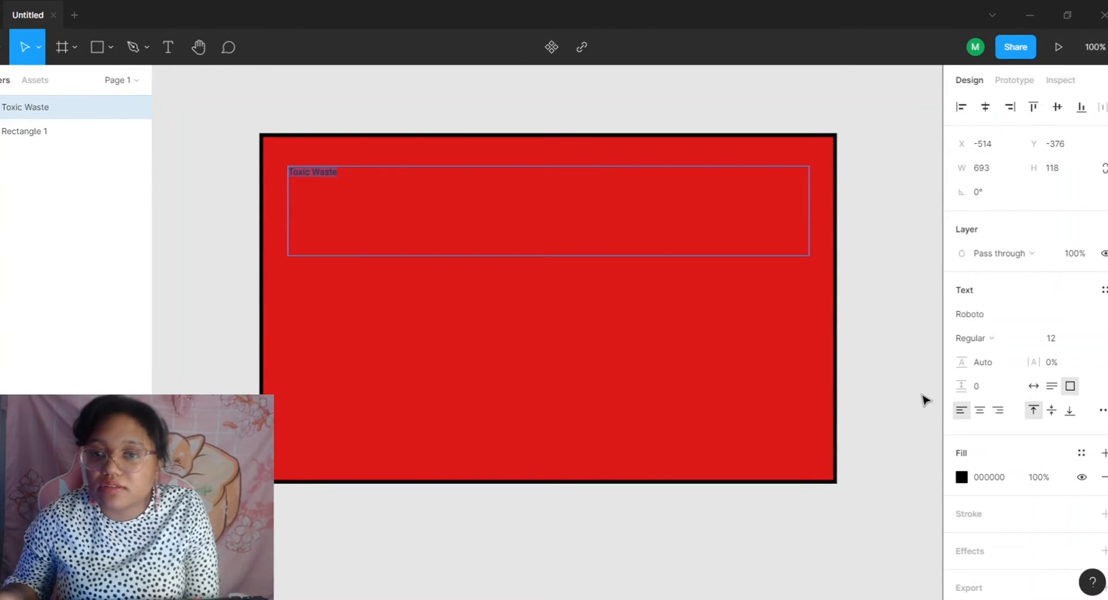
left_click(975, 338)
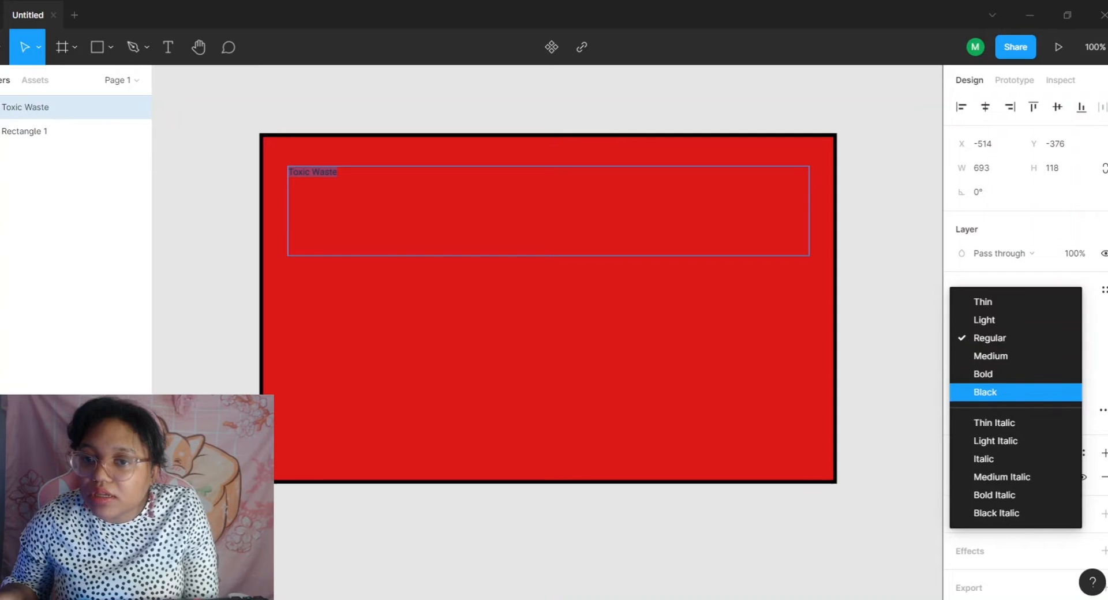
left_click(986, 392)
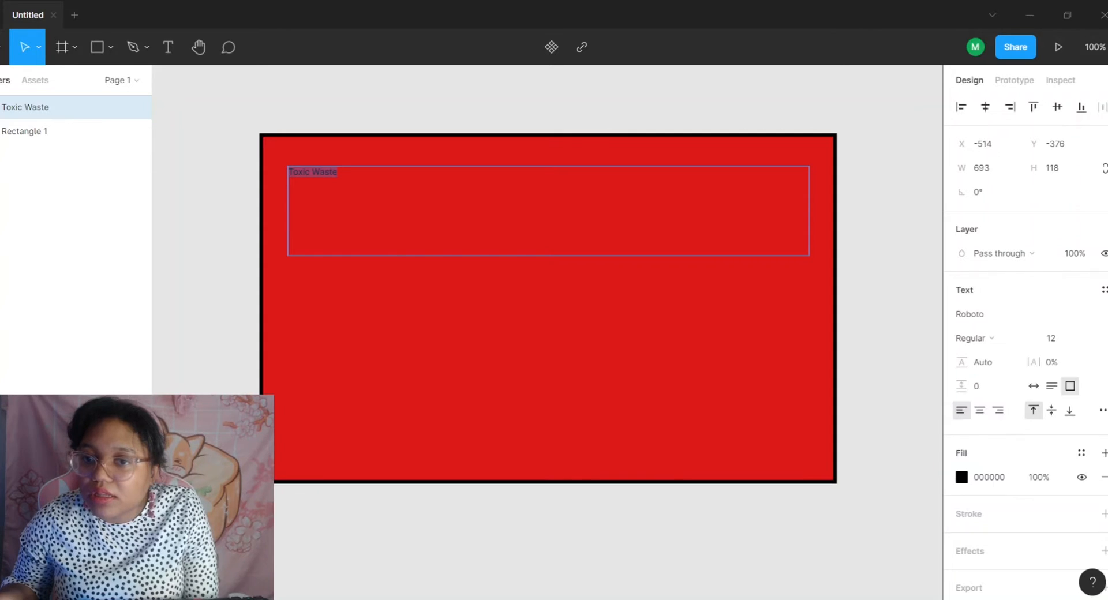
left_click(961, 478)
left_click_drag(922, 257, 866, 393)
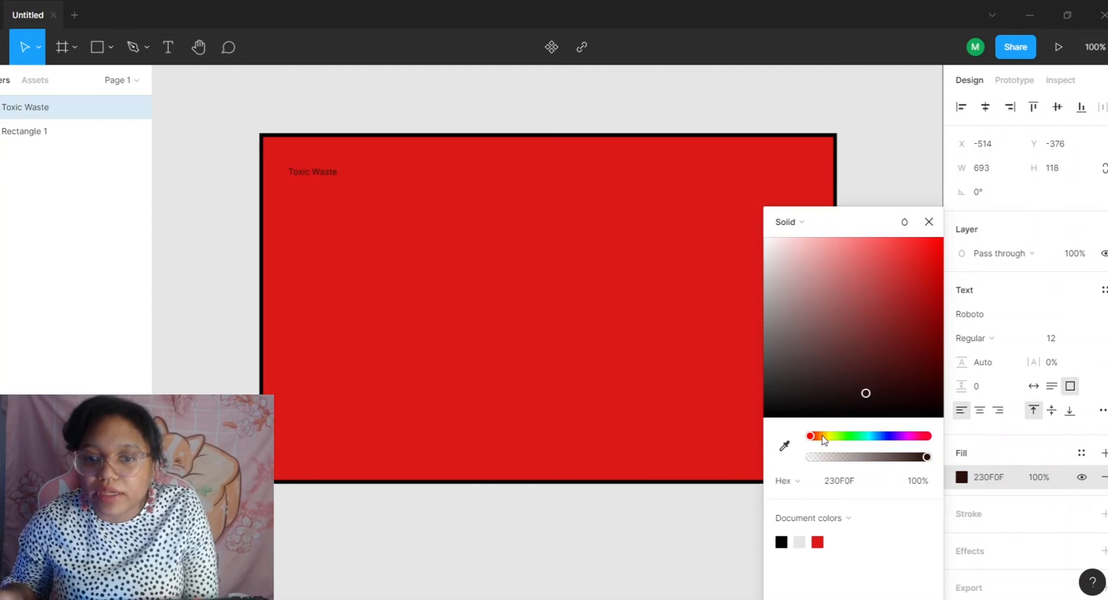
Step: Set the "Toxic Waste" text to font size 72 and center it horizontally in its text box
left_click(1068, 340)
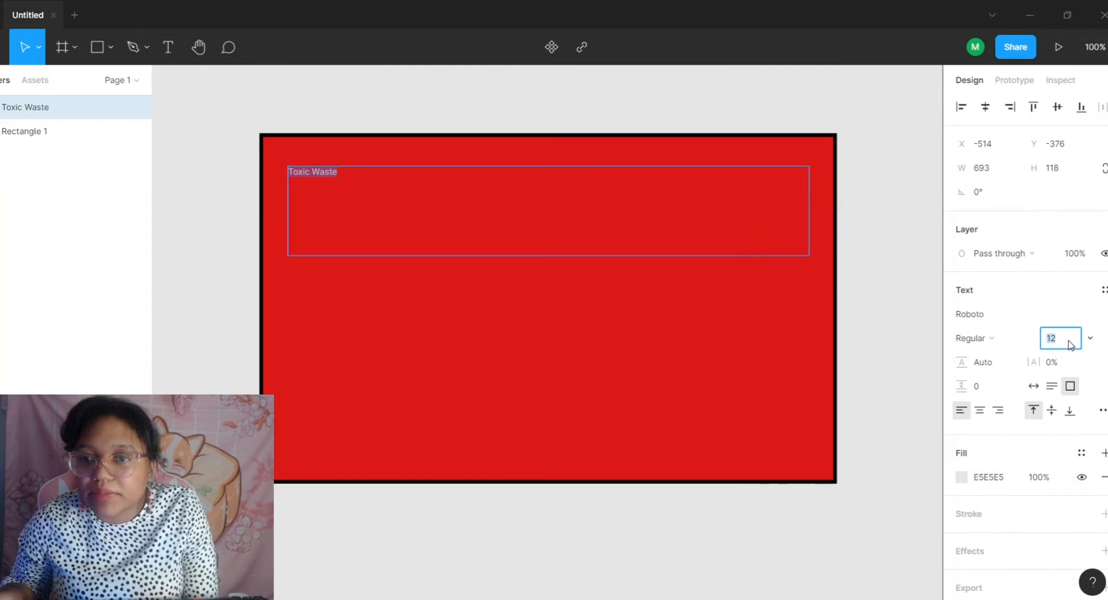
left_click(1091, 341)
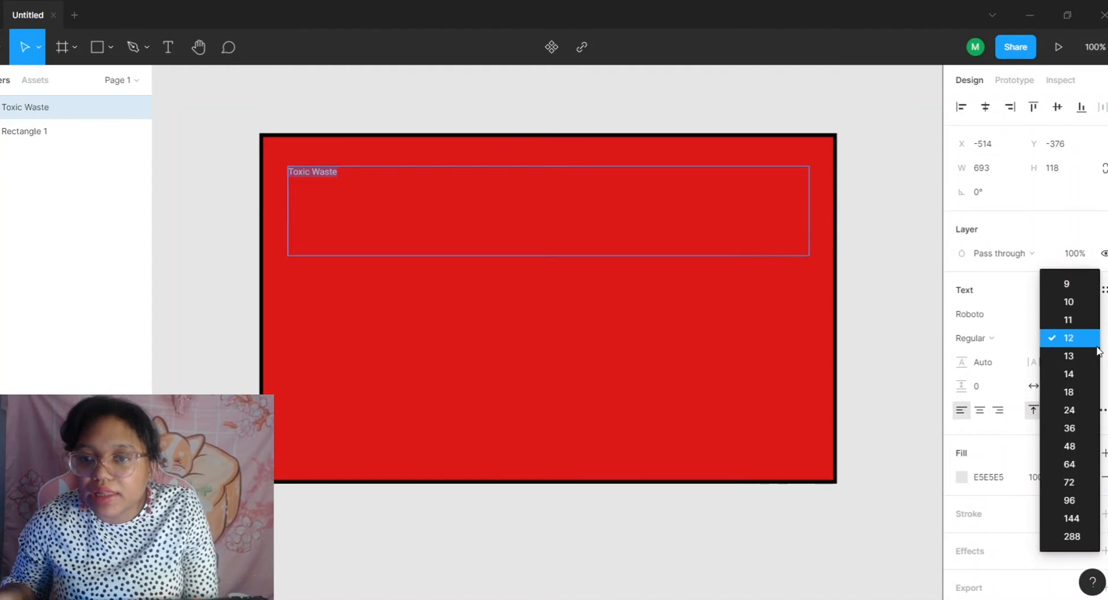
left_click(1092, 482)
left_click(979, 410)
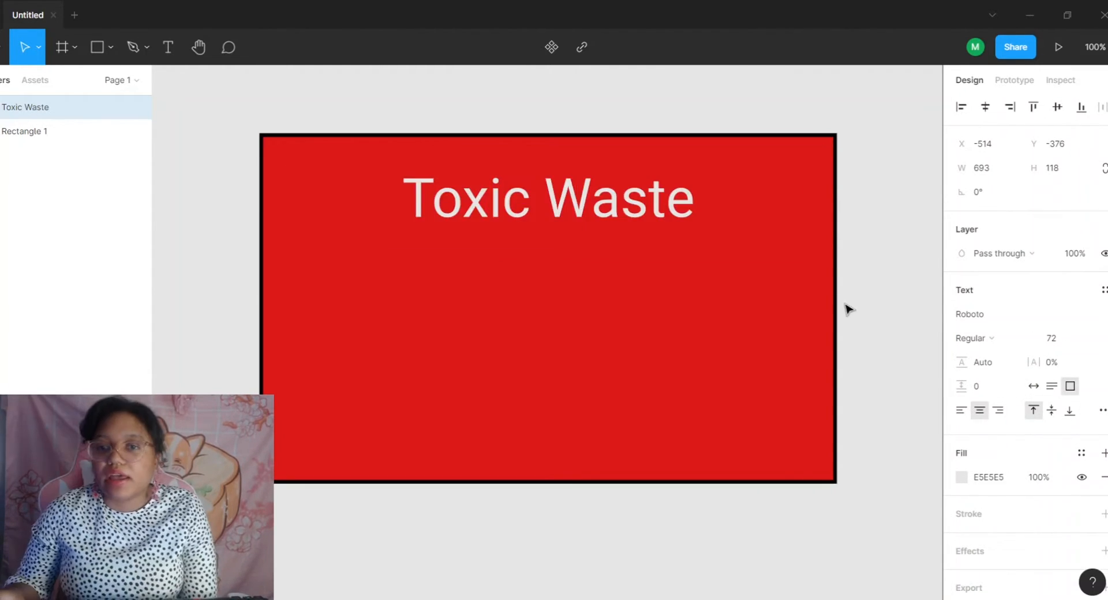
Step: Move the "Toxic Waste" text slightly lower within the red rectangle, keeping its horizontal position
left_click(622, 231)
left_click(569, 319)
left_click_drag(554, 189, 554, 231)
Step: Resize the red rectangle by its edges and corner to about 829 by 457
left_click(634, 333)
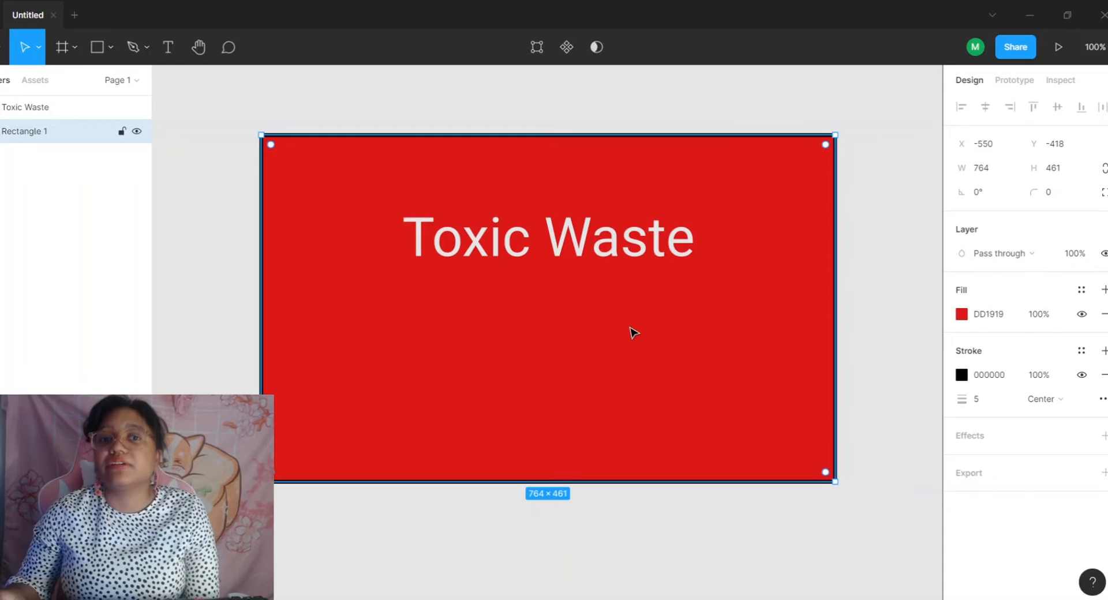
left_click_drag(835, 304, 866, 307)
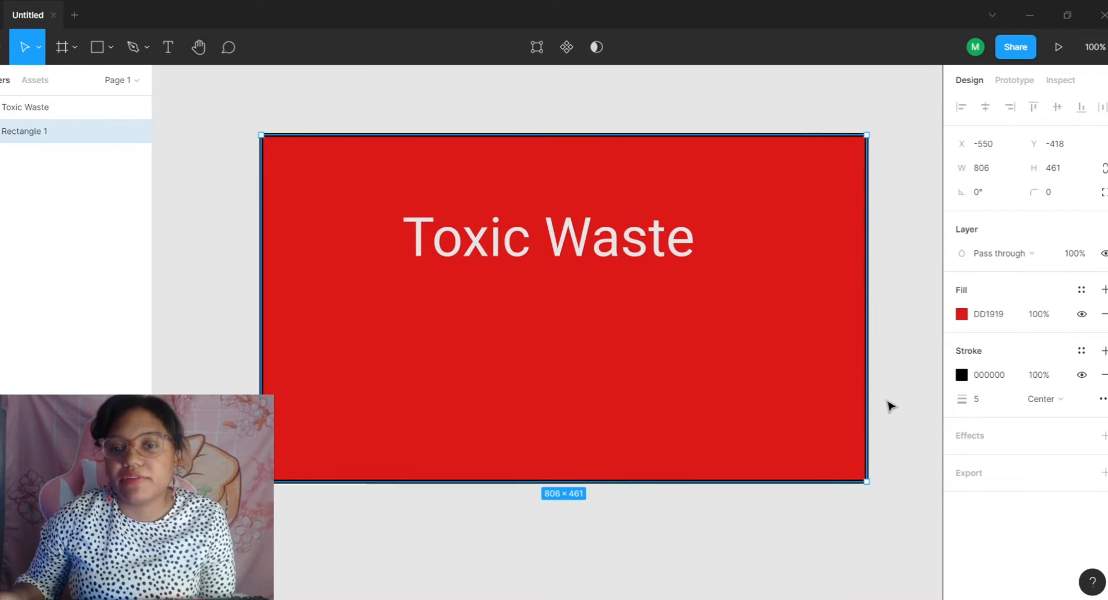
left_click_drag(870, 483, 884, 401)
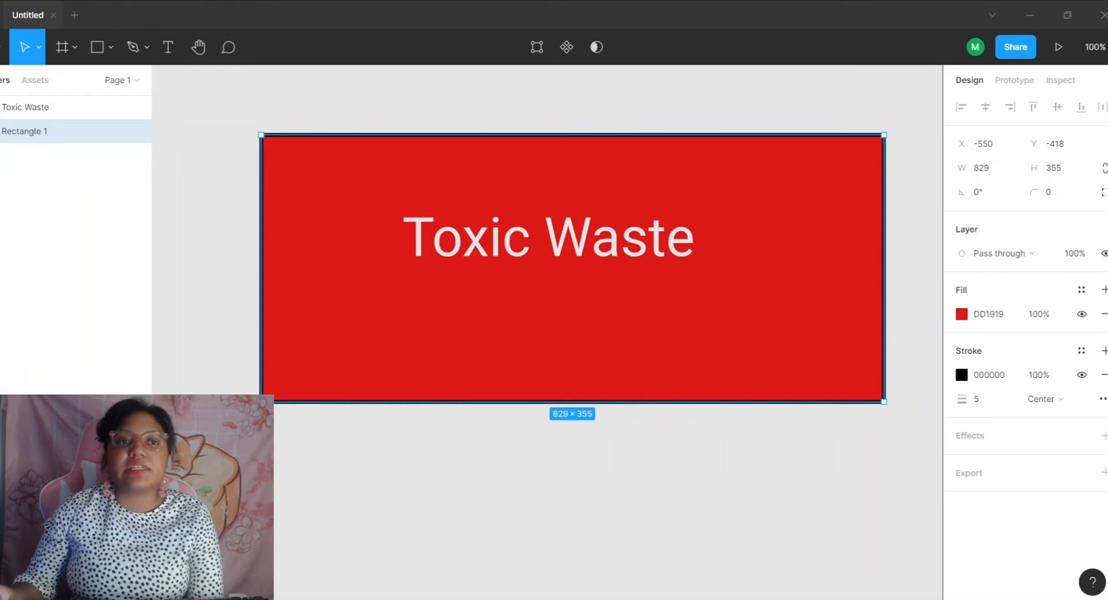
left_click_drag(560, 401, 560, 479)
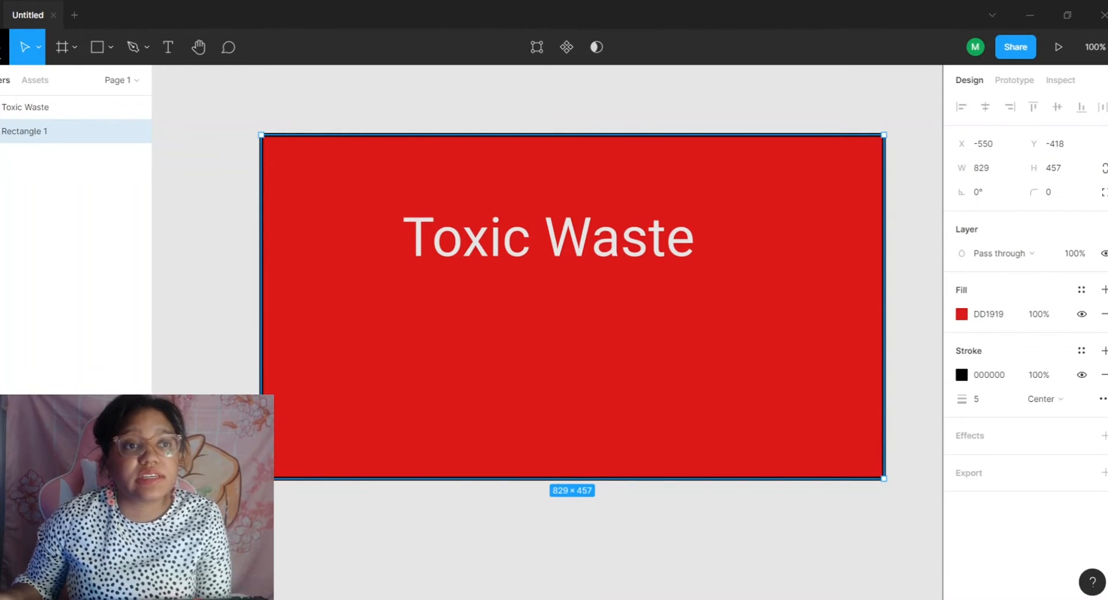
Step: Place the photo of batteries below the "Toxic Waste" heading and resize it to about 588 by 255
left_click(3, 48)
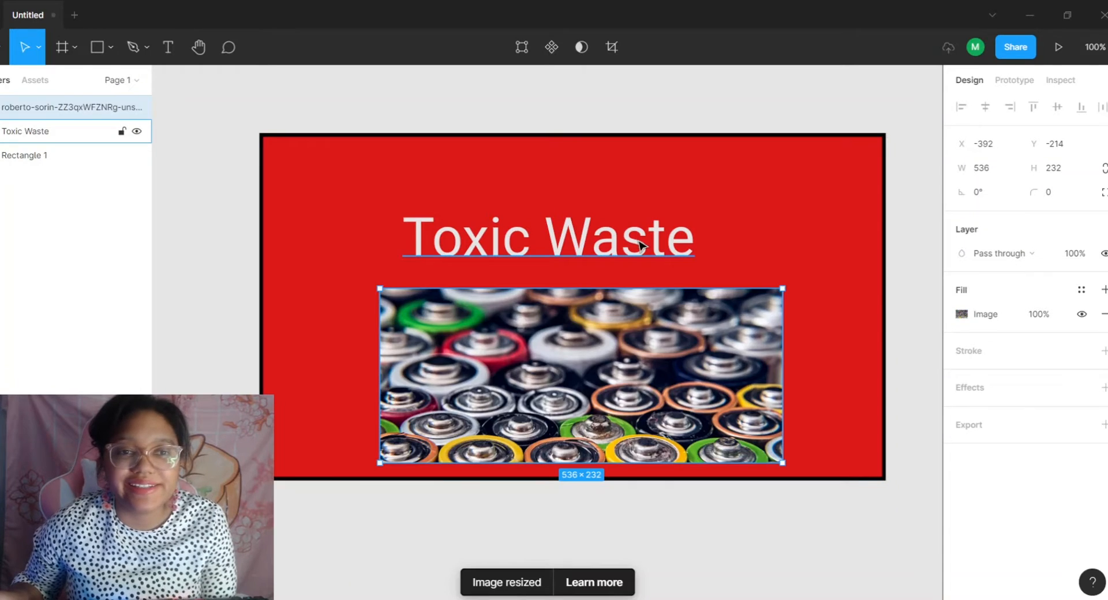
left_click_drag(620, 326, 607, 311)
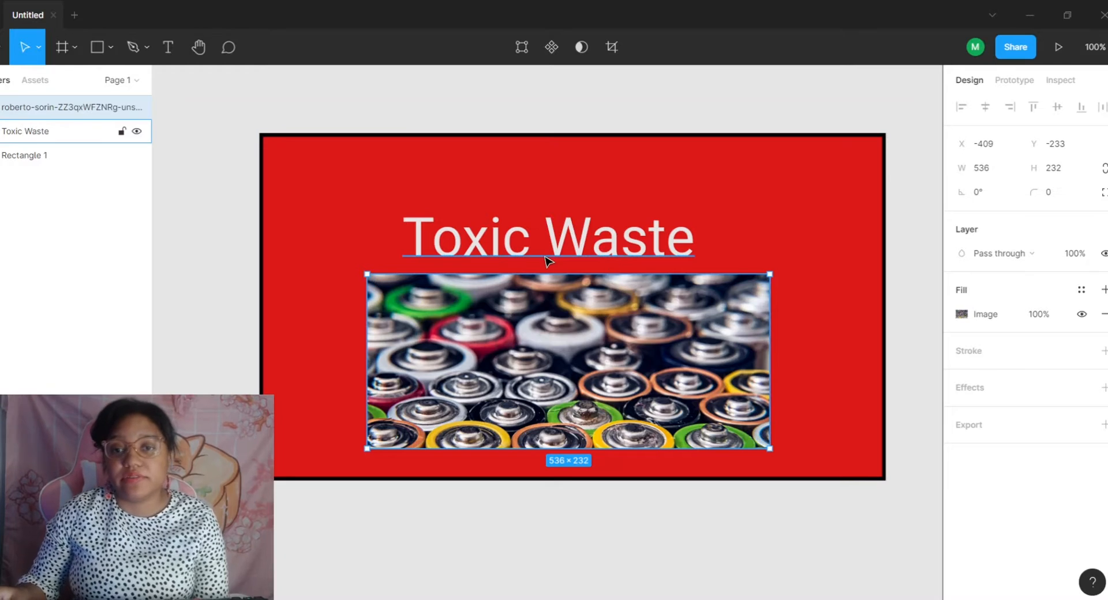
left_click_drag(770, 449, 732, 425)
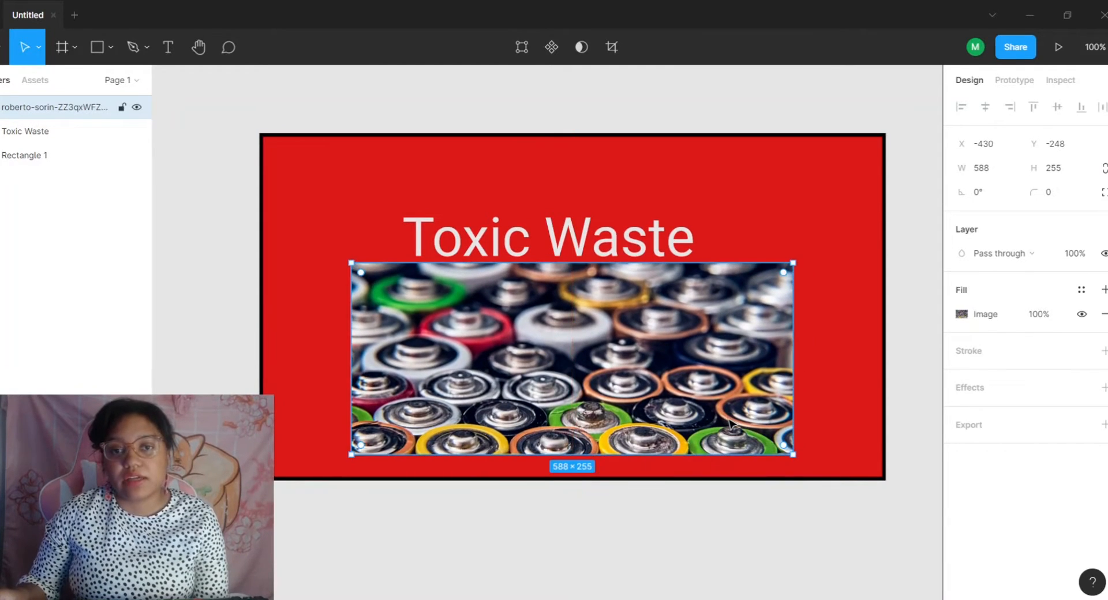